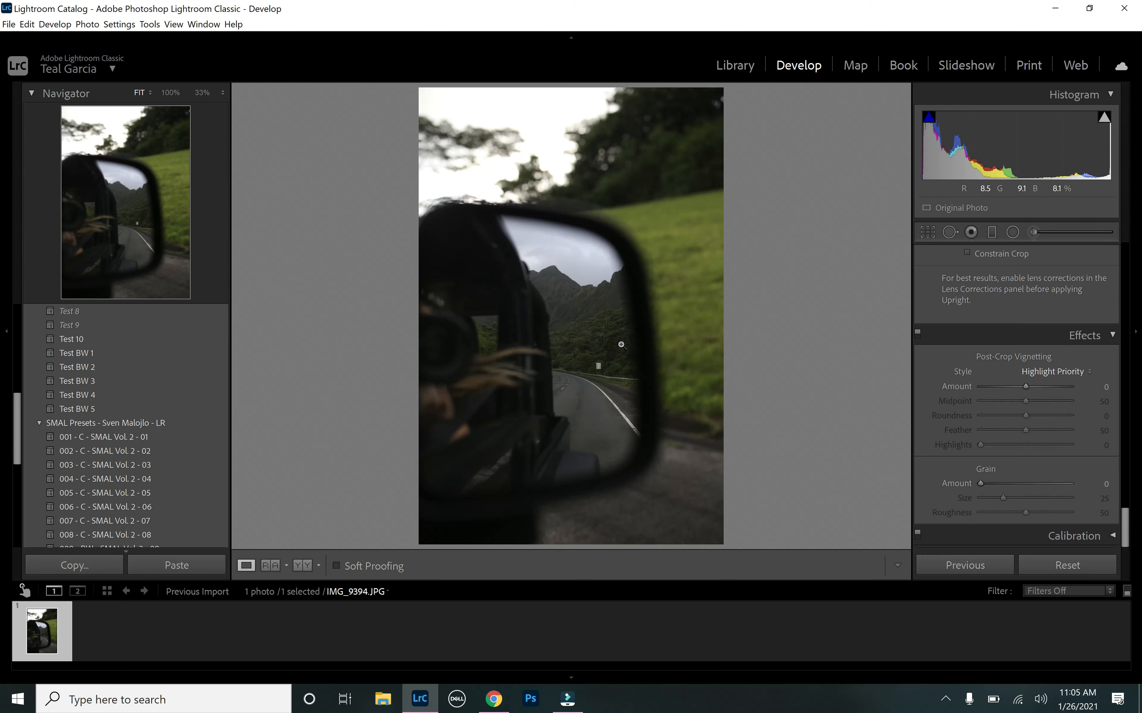
Apply the "001 - C - SMAL Vol. 2 - 01" preset to the mirror photo and set its Grain Amount to 0.
click(572, 343)
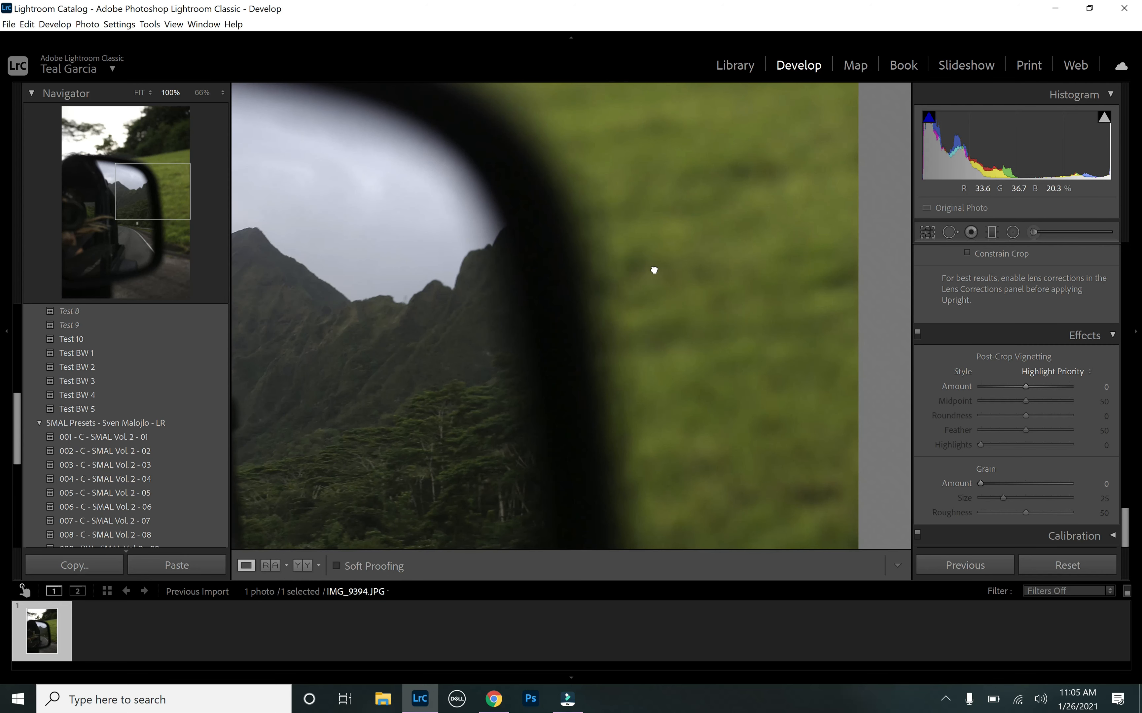
click(658, 273)
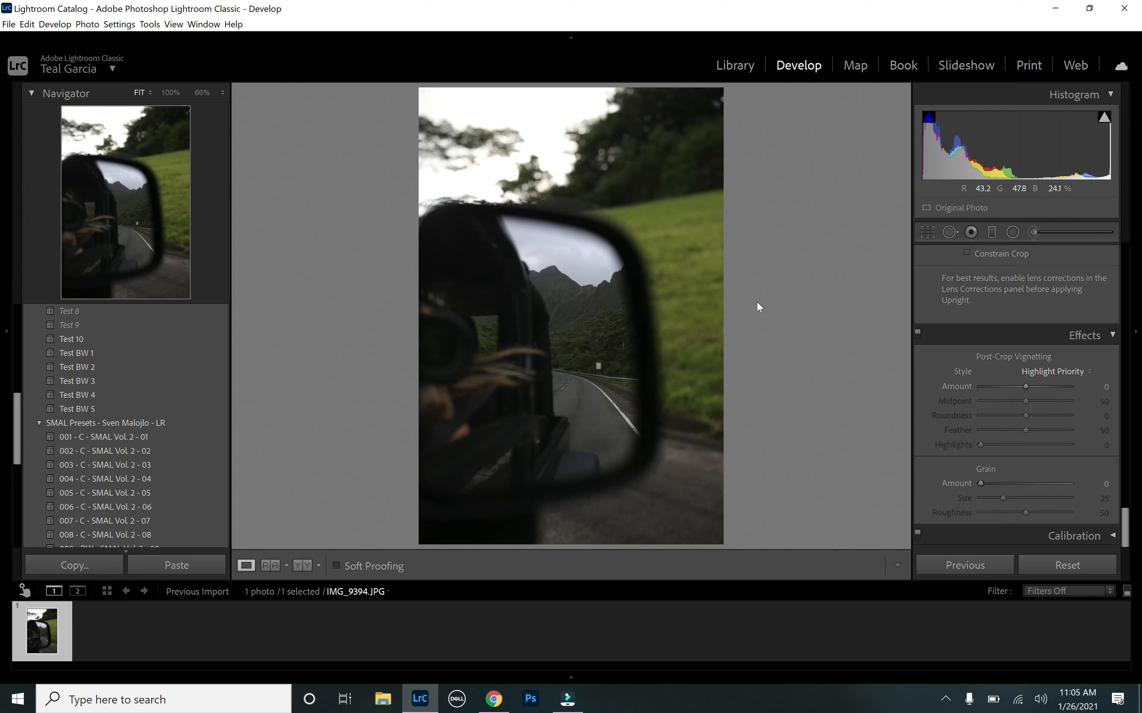
click(153, 437)
click(153, 436)
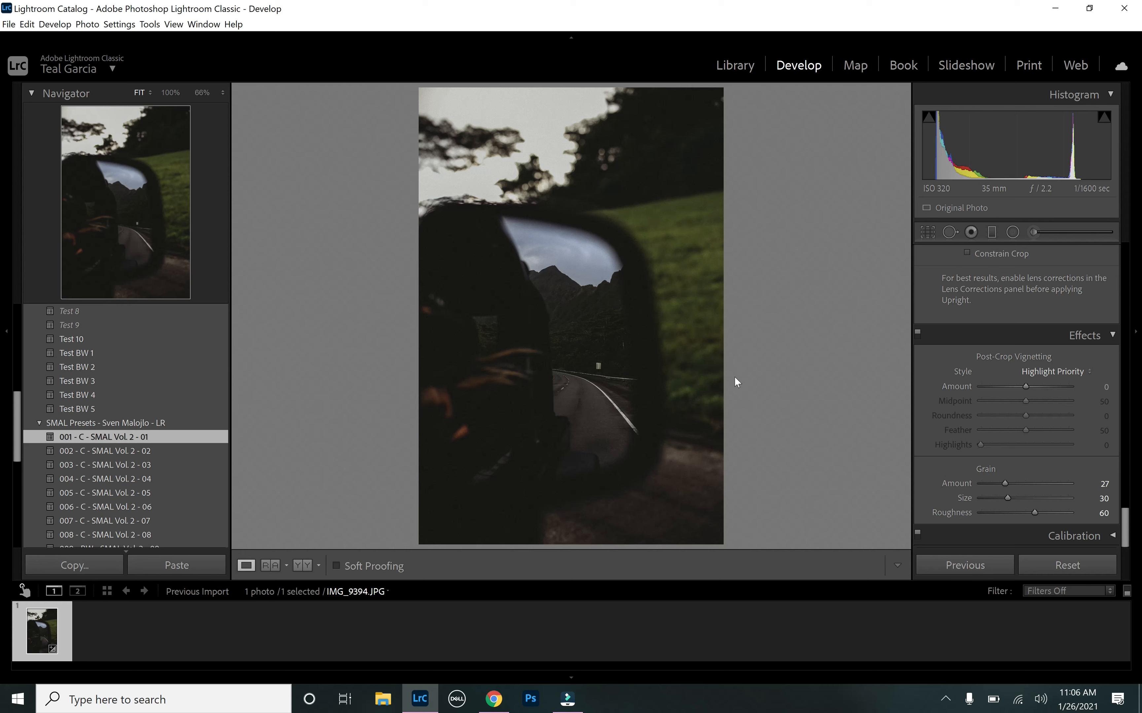
drag(1004, 484, 1000, 484)
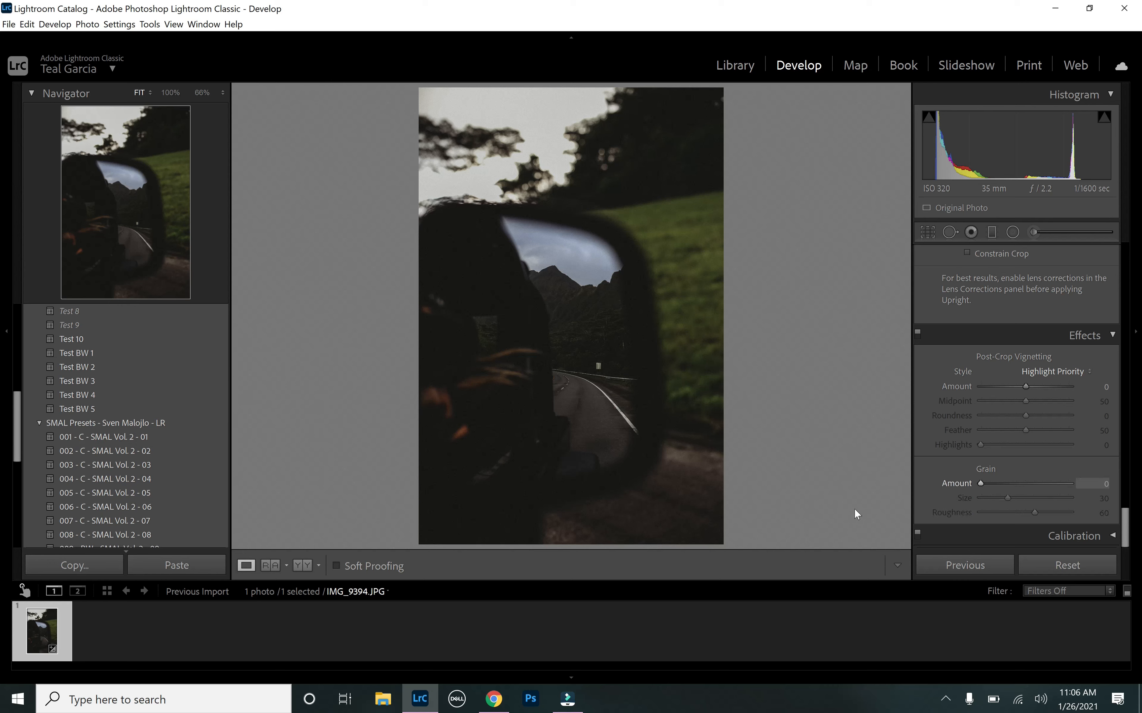
Brighten the photo's dark areas by setting Shadows to +92 and Blacks to +62.
drag(1125, 528, 1126, 282)
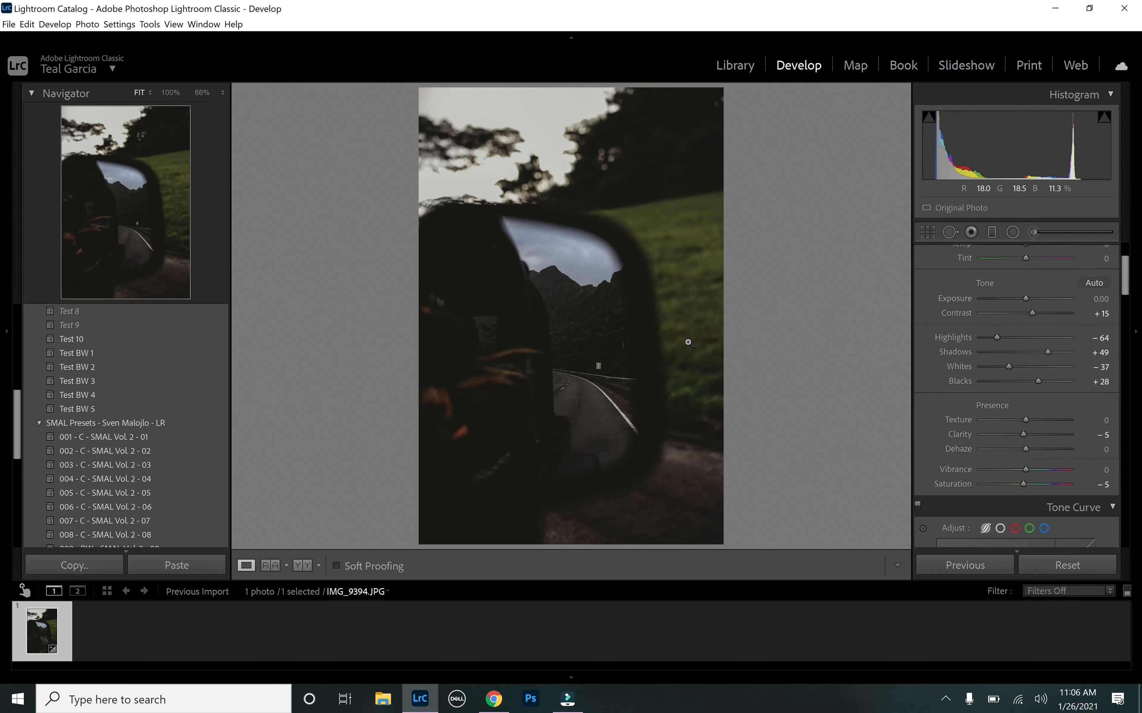
drag(1047, 352, 1047, 382)
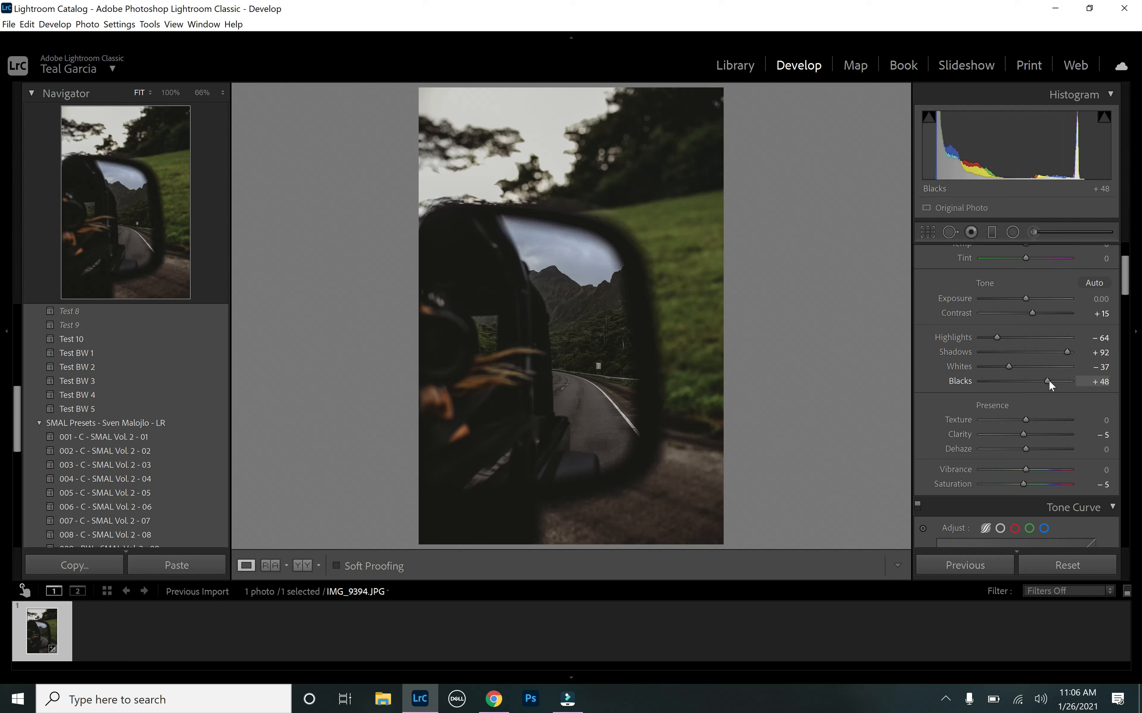
drag(1051, 381, 1057, 386)
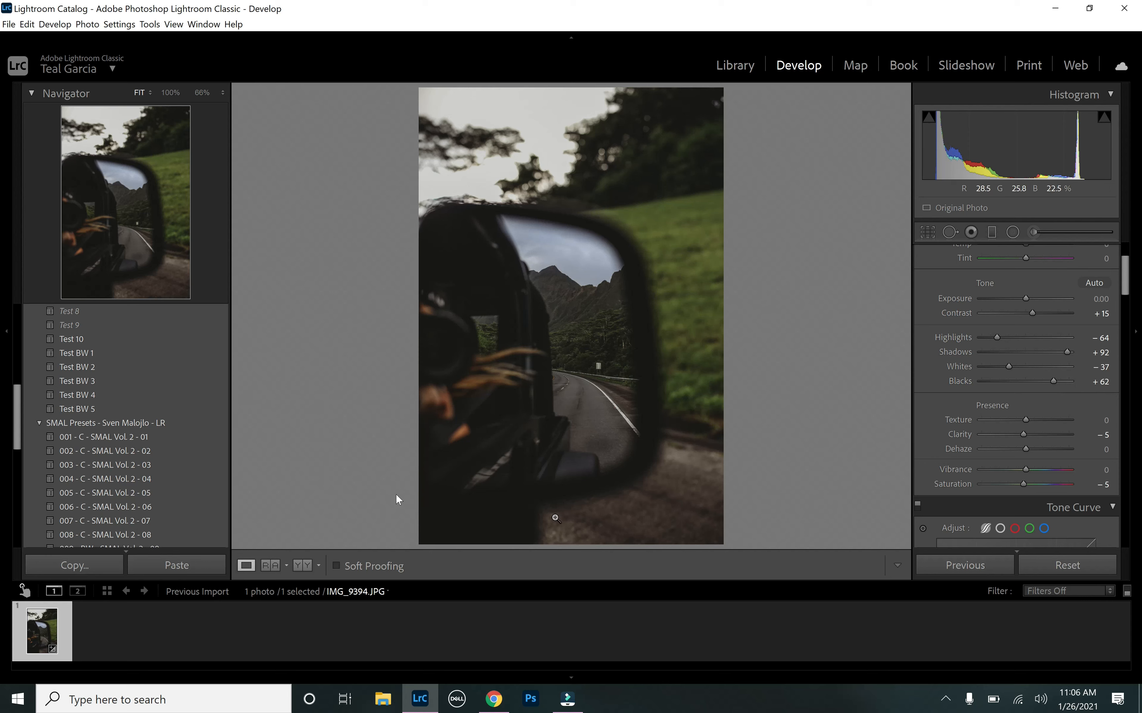
Compare the original and the edited photo side by side, then return to the single view.
click(303, 566)
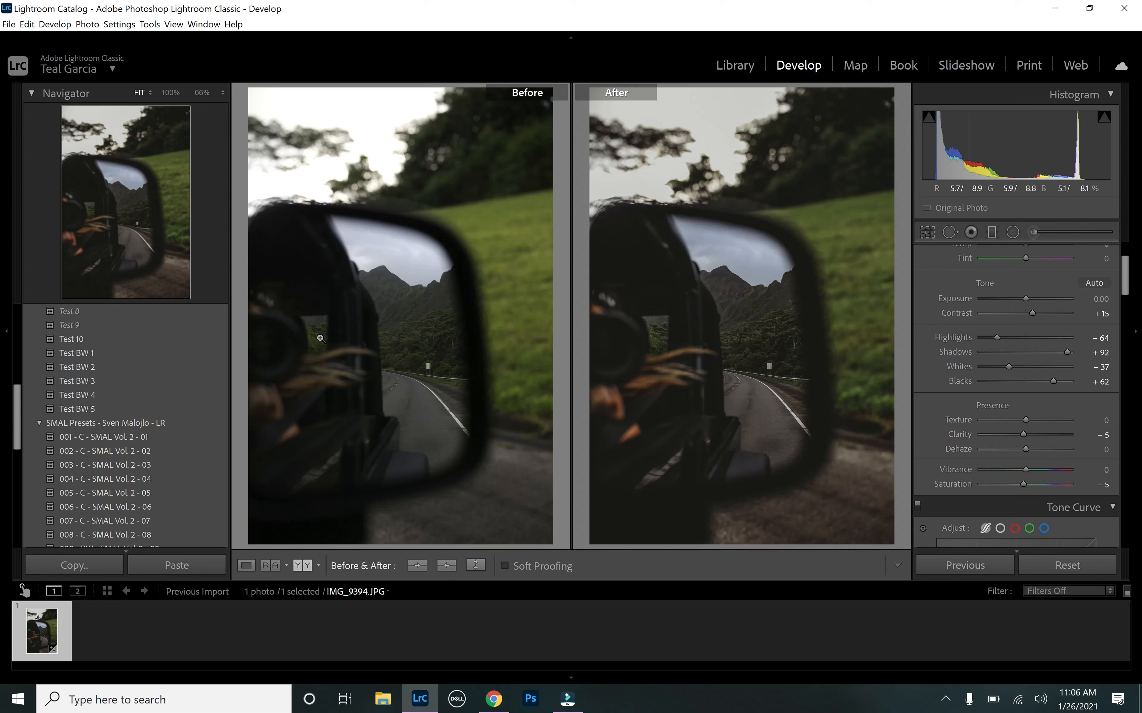
click(736, 381)
key(y)
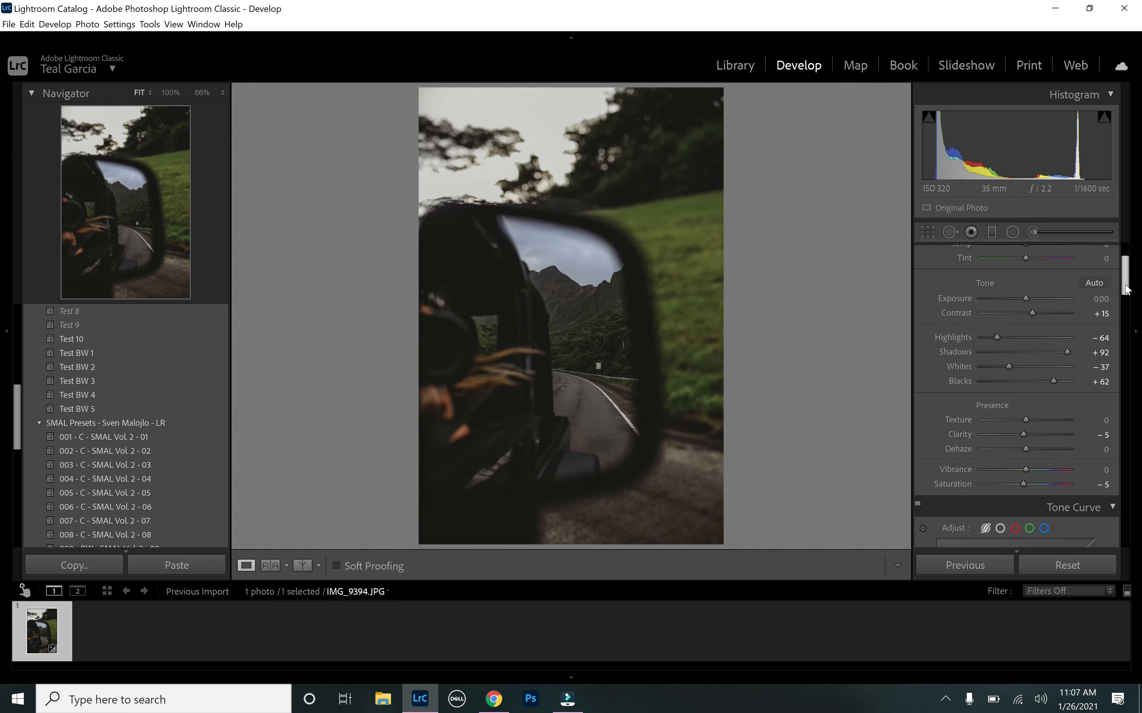
Shift the grass colour with the targeted Hue adjustment, setting Yellow to +15 and Green to +20.
drag(1127, 289, 1138, 354)
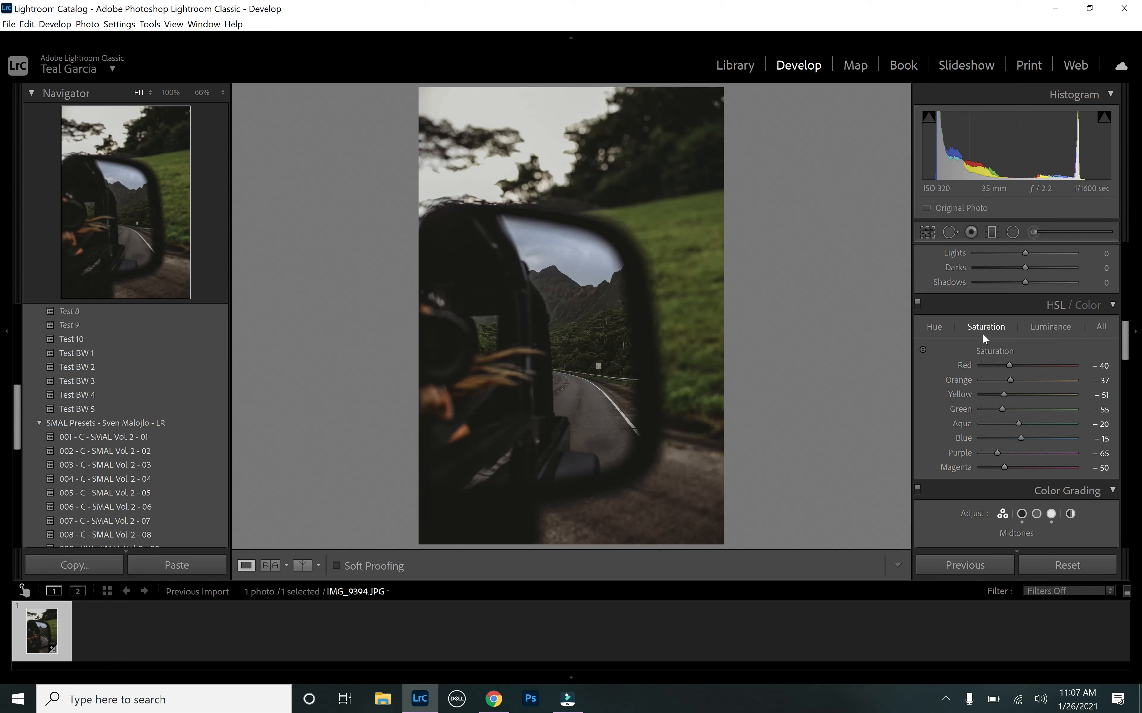
click(935, 326)
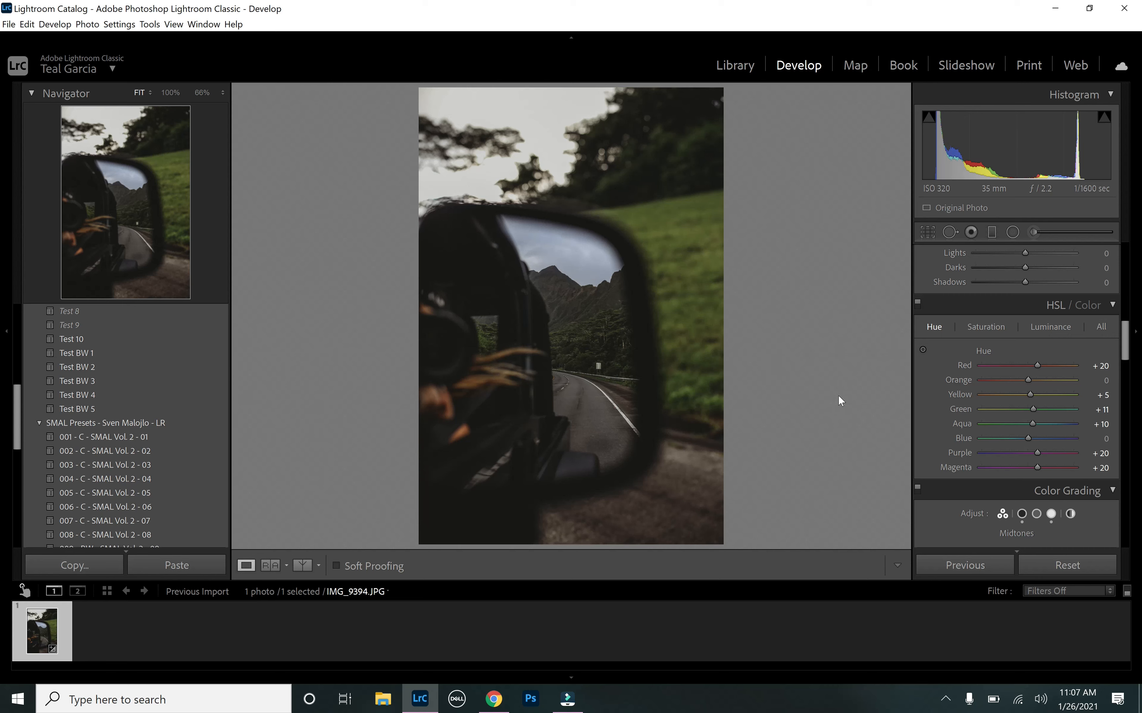
click(924, 351)
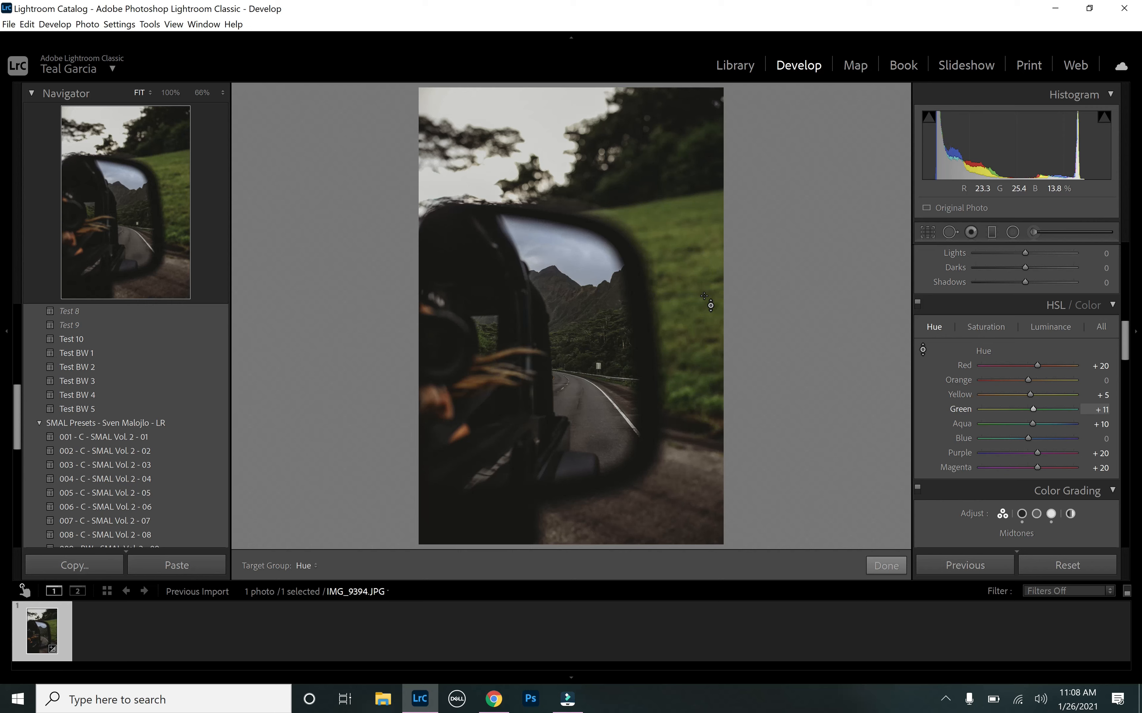
key(ctrl+equal)
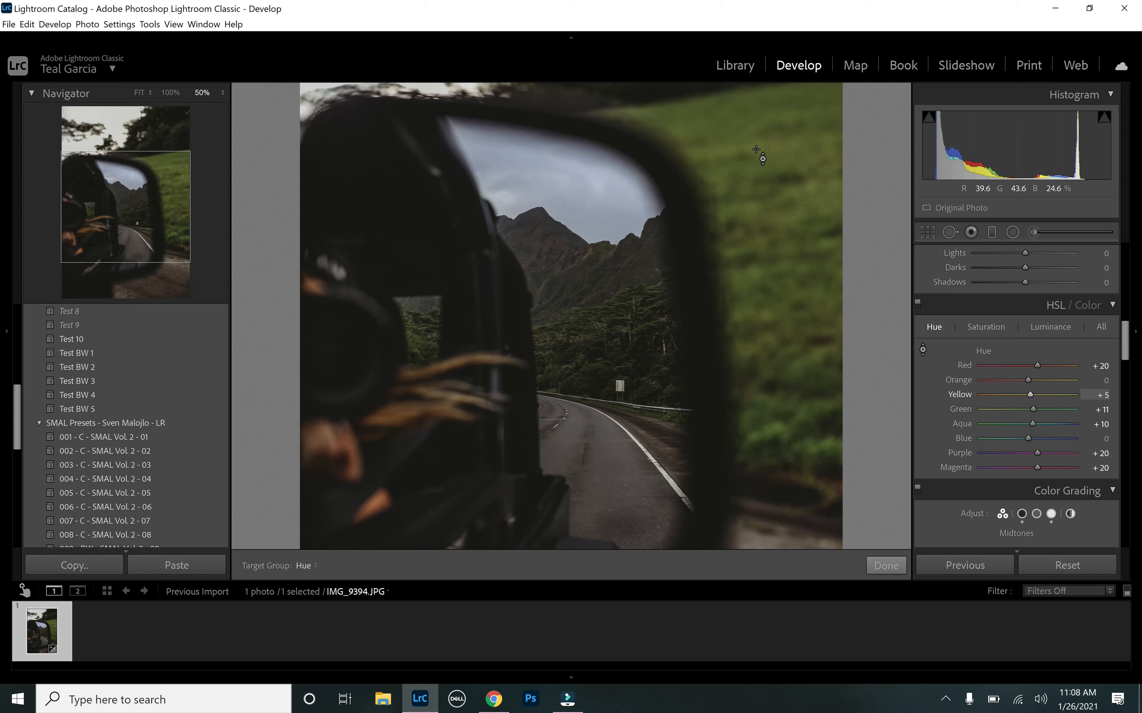
drag(763, 158, 763, 213)
drag(762, 212, 762, 161)
key(Up)
key(Up)
key(Up)
key(Up)
key(Up)
key(Up)
key(Up)
key(Up)
key(Up)
key(Up)
key(Up)
key(Up)
key(Up)
key(Up)
key(Up)
key(Up)
key(Up)
key(Up)
key(Up)
key(Up)
key(Up)
key(Up)
key(Up)
key(Up)
key(Up)
key(Up)
key(Up)
key(Up)
key(Up)
key(Up)
key(Up)
key(Up)
key(Up)
key(Up)
key(Up)
key(Down)
key(Down)
key(Down)
key(Down)
key(Down)
key(Down)
key(Down)
key(Down)
key(Down)
key(Down)
key(Down)
key(Down)
key(Down)
key(Down)
key(Down)
key(Down)
key(Down)
key(Down)
key(Down)
key(Down)
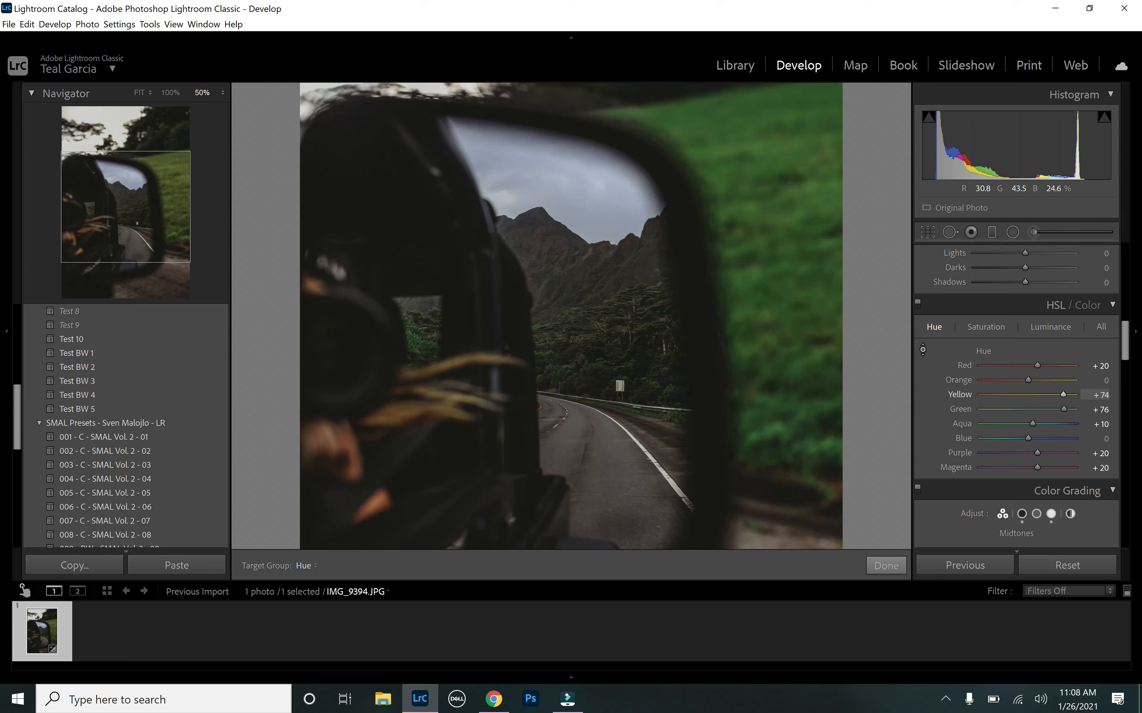
key(Down)
key(Down)
key(Down)
key(Down)
key(Down)
key(Down)
key(Down)
key(Down)
key(Down)
key(Down)
key(Down)
key(Down)
key(Down)
key(Down)
key(Down)
key(Down)
key(Down)
key(Down)
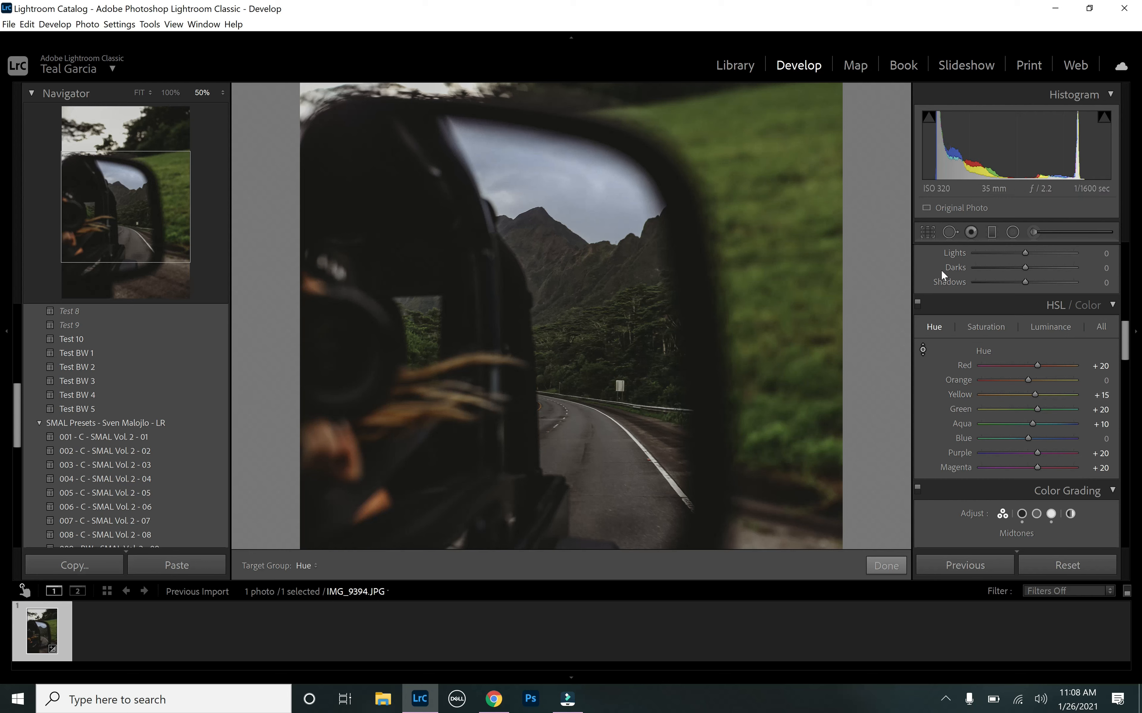
Desaturate the grass with the targeted Saturation adjustment, setting Yellow to -62 and Green to -67.
click(980, 332)
key(Down)
key(Down)
key(Down)
drag(811, 188, 811, 206)
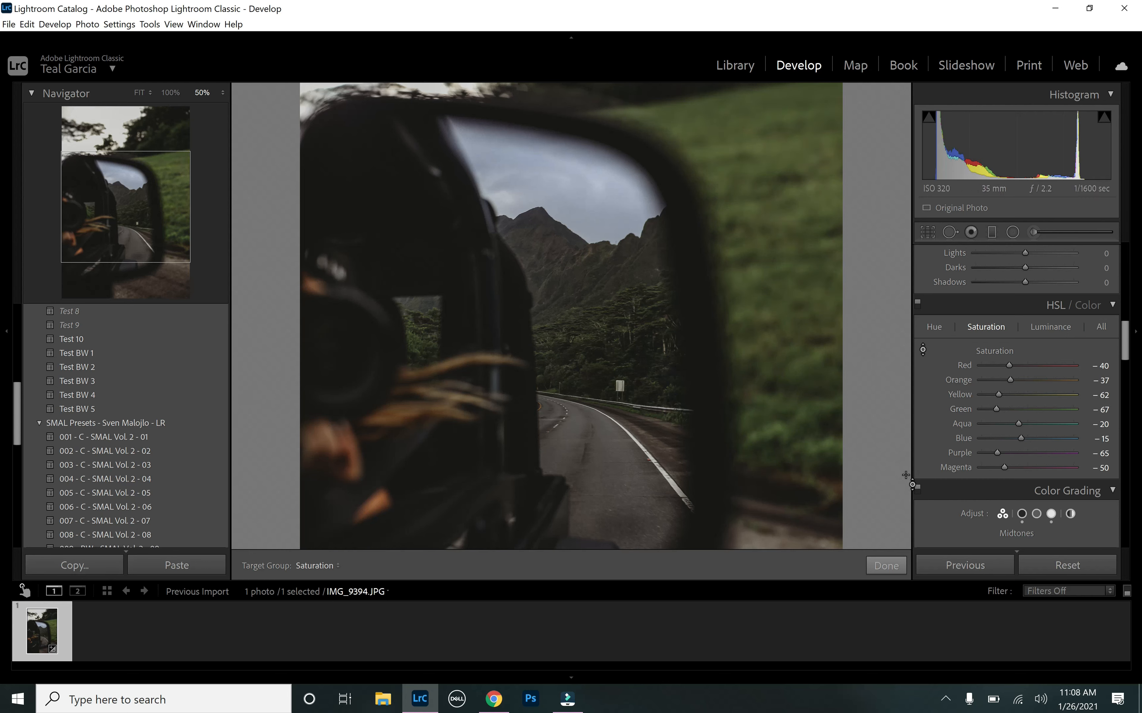
Darken the grass with the targeted Luminance adjustment, setting Yellow to -23 and Green to -30, and finish the targeted adjustment.
click(1042, 327)
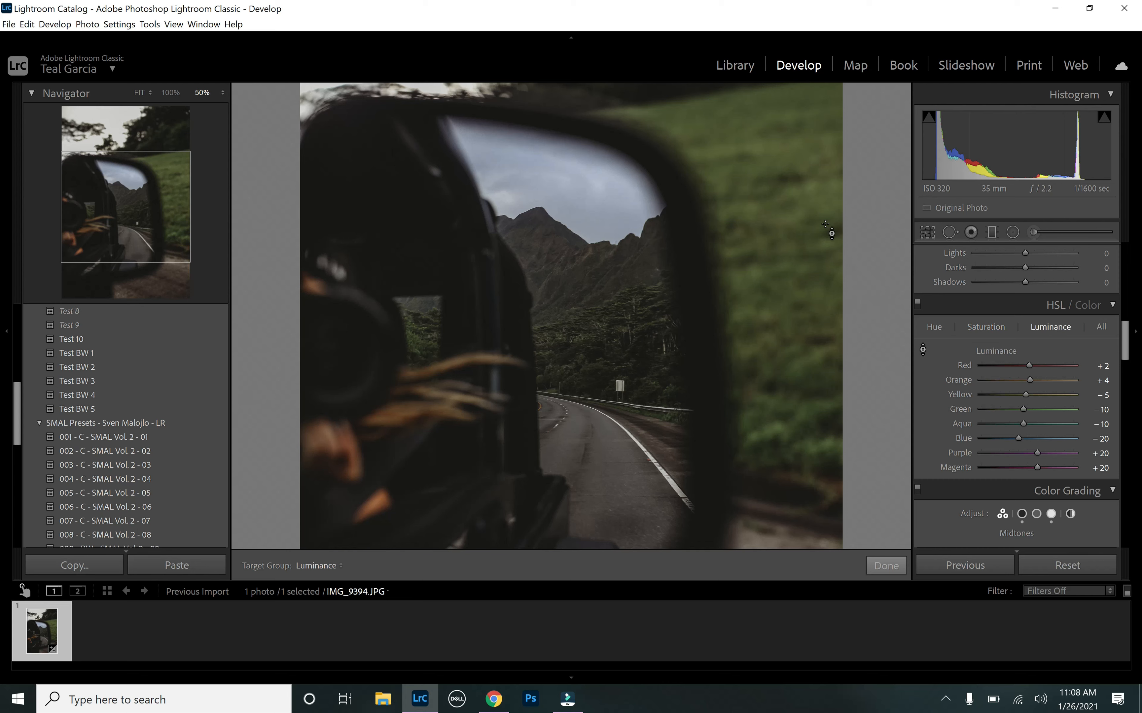
drag(774, 151, 774, 166)
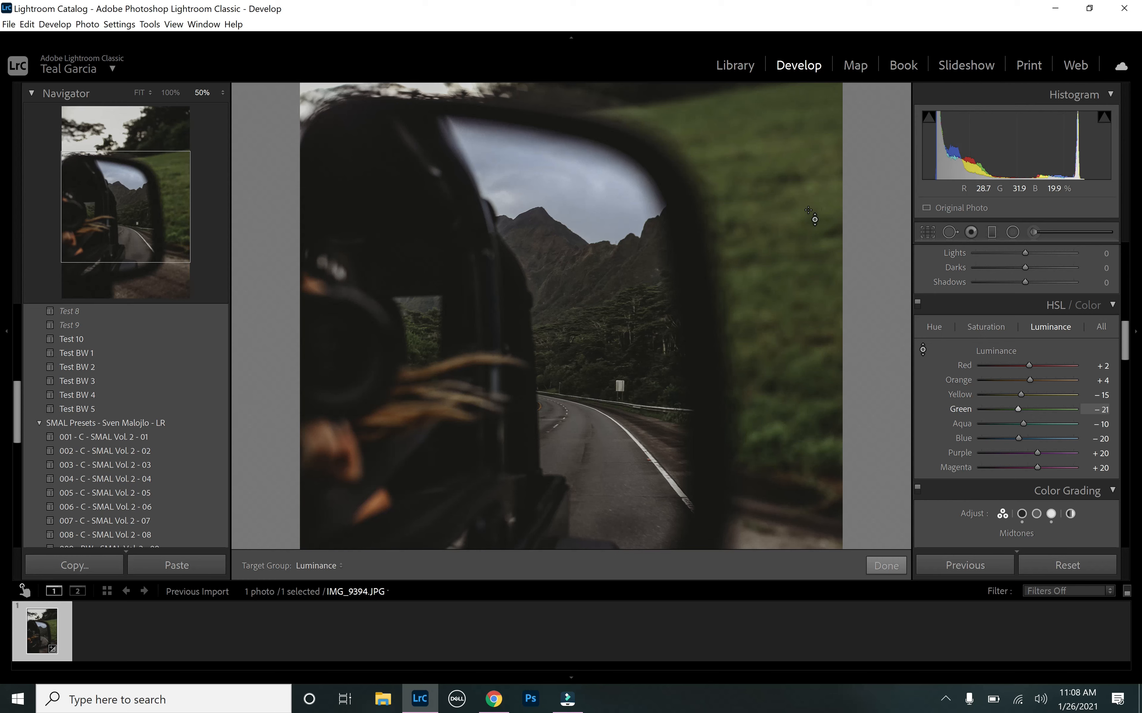
drag(807, 199, 807, 215)
key(ctrl+minus)
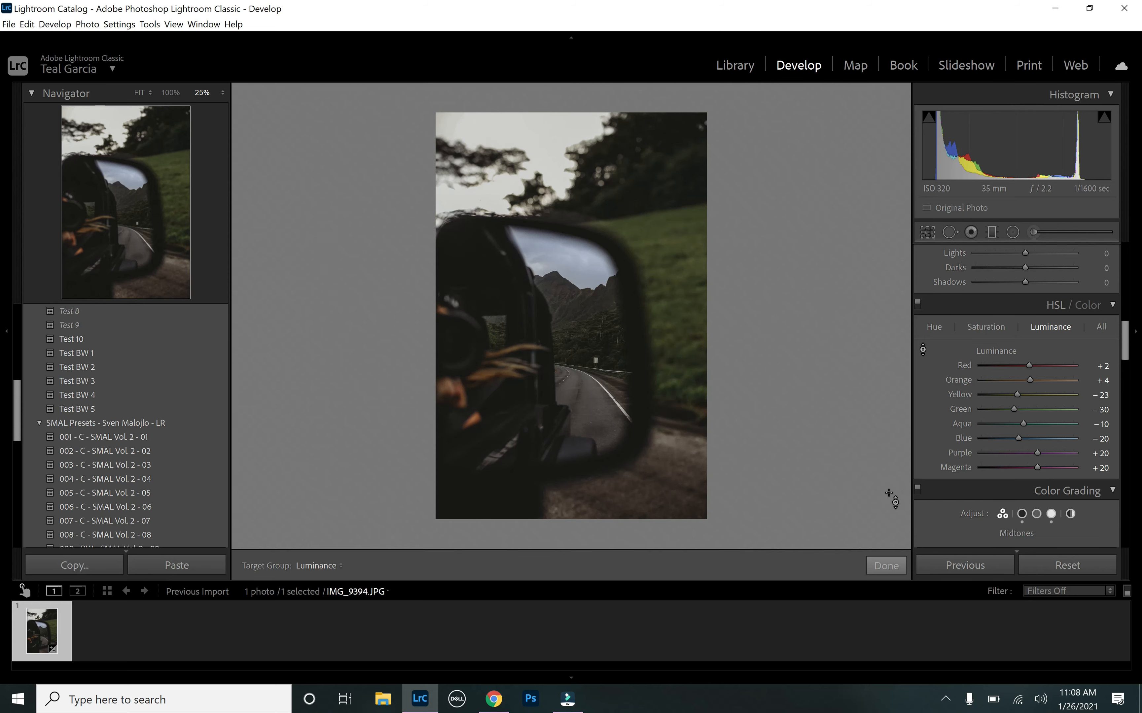
click(886, 566)
Check the colour changes in the before-and-after comparison and return to the single photo view.
key(y)
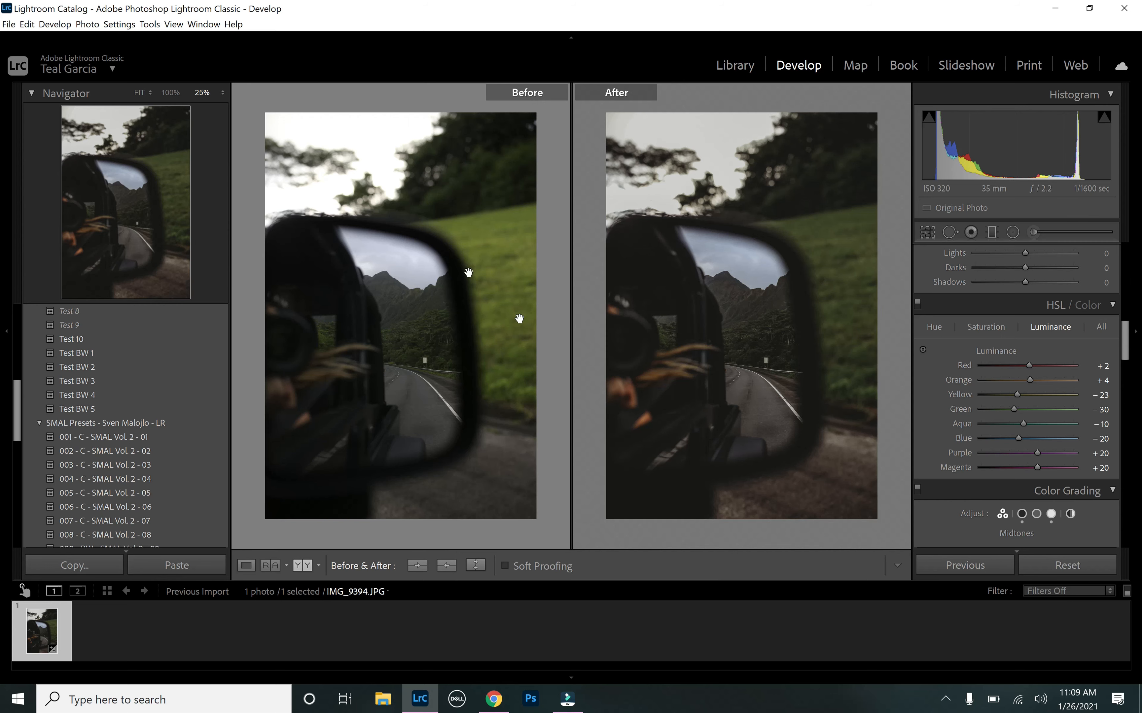
click(723, 357)
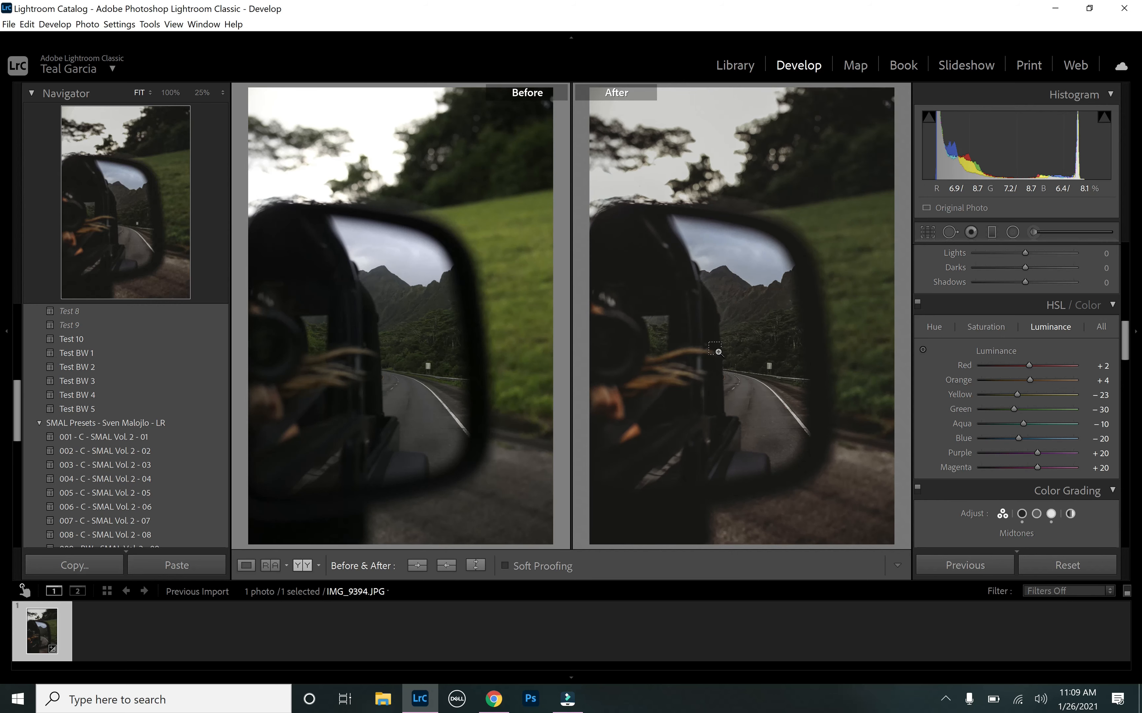
click(723, 357)
click(247, 566)
Open a copy of the photo with its Lightroom adjustments in Adobe Photoshop 2021.
drag(639, 313, 698, 339)
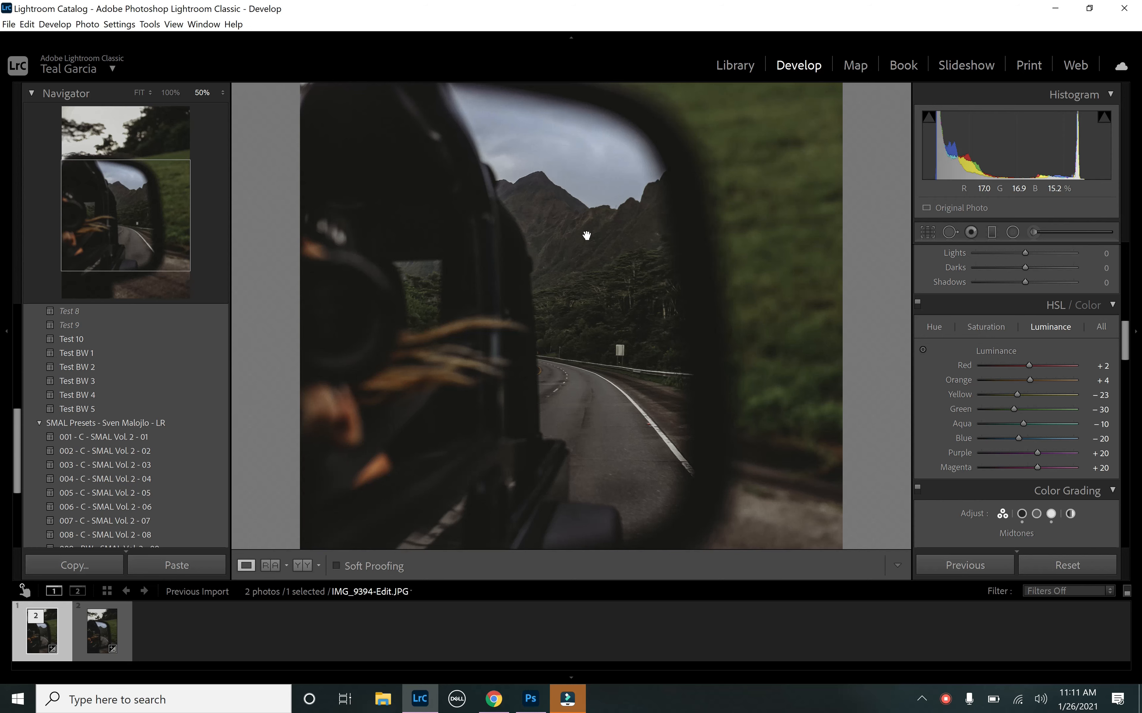
right_click(586, 236)
mouse_move(605, 339)
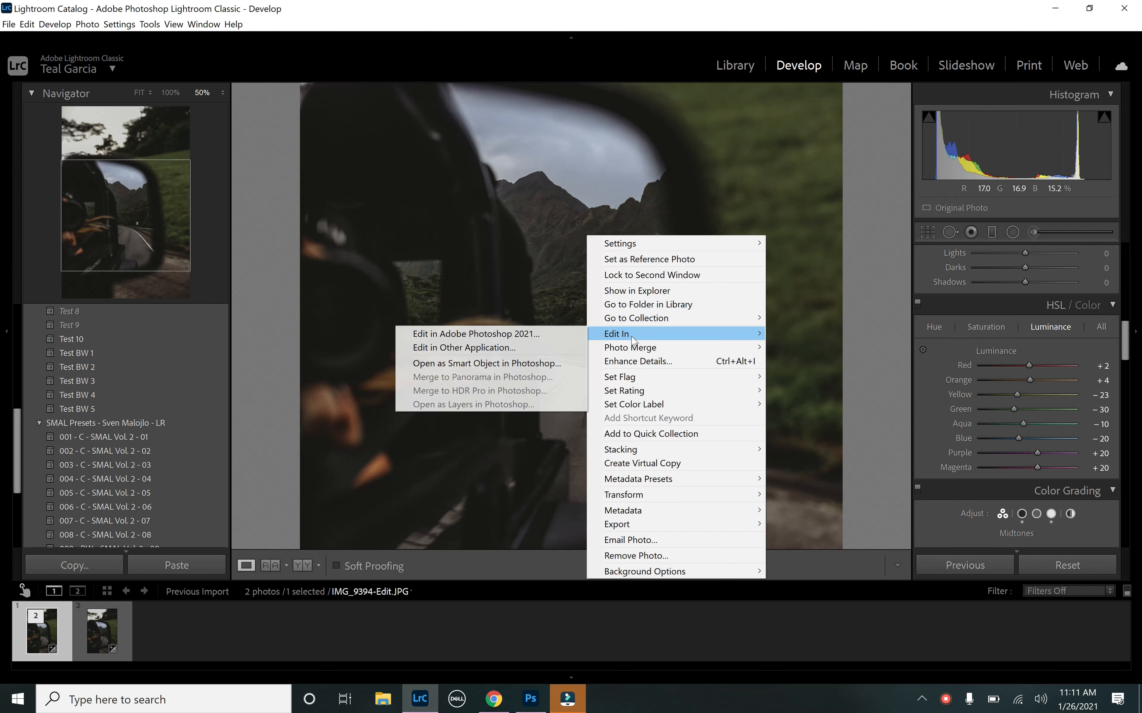
click(567, 337)
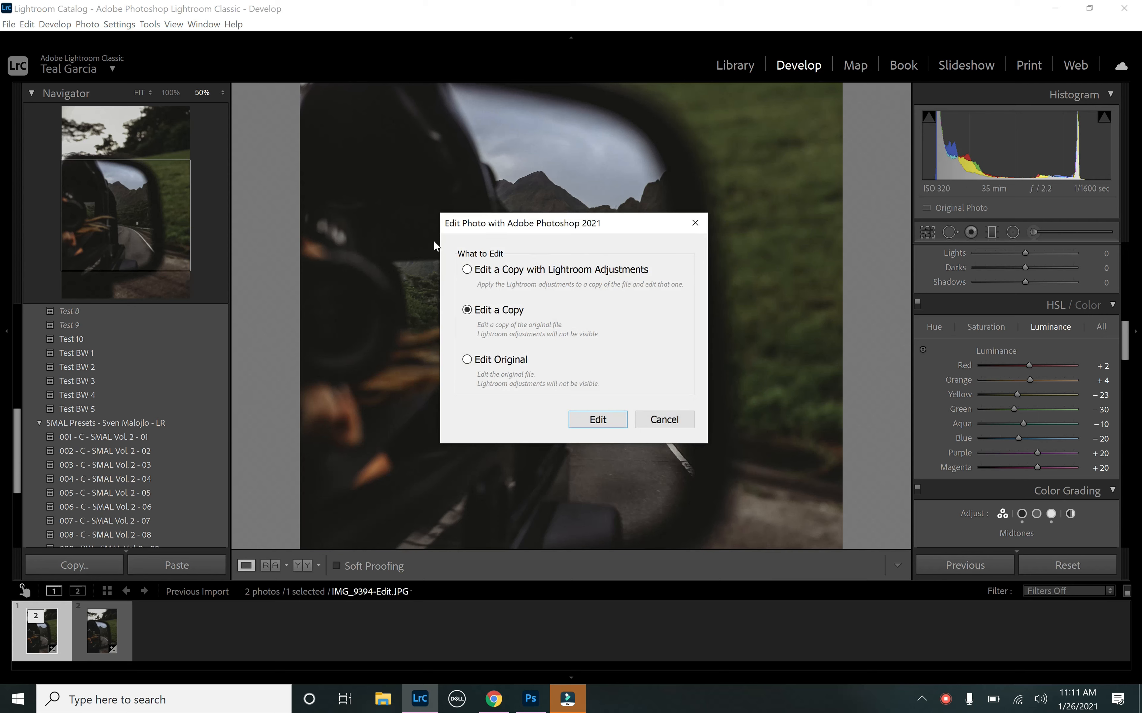
click(467, 270)
click(606, 424)
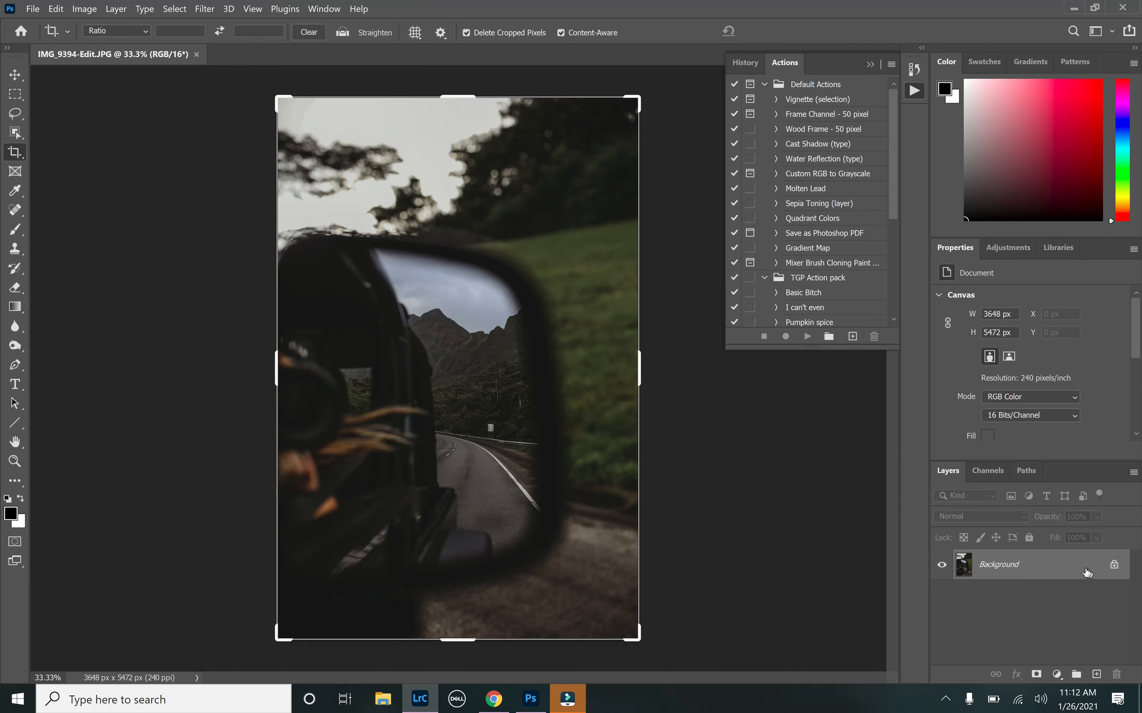
Add a new empty layer above the background and set the Brush tool's opacity to 48%.
click(1097, 676)
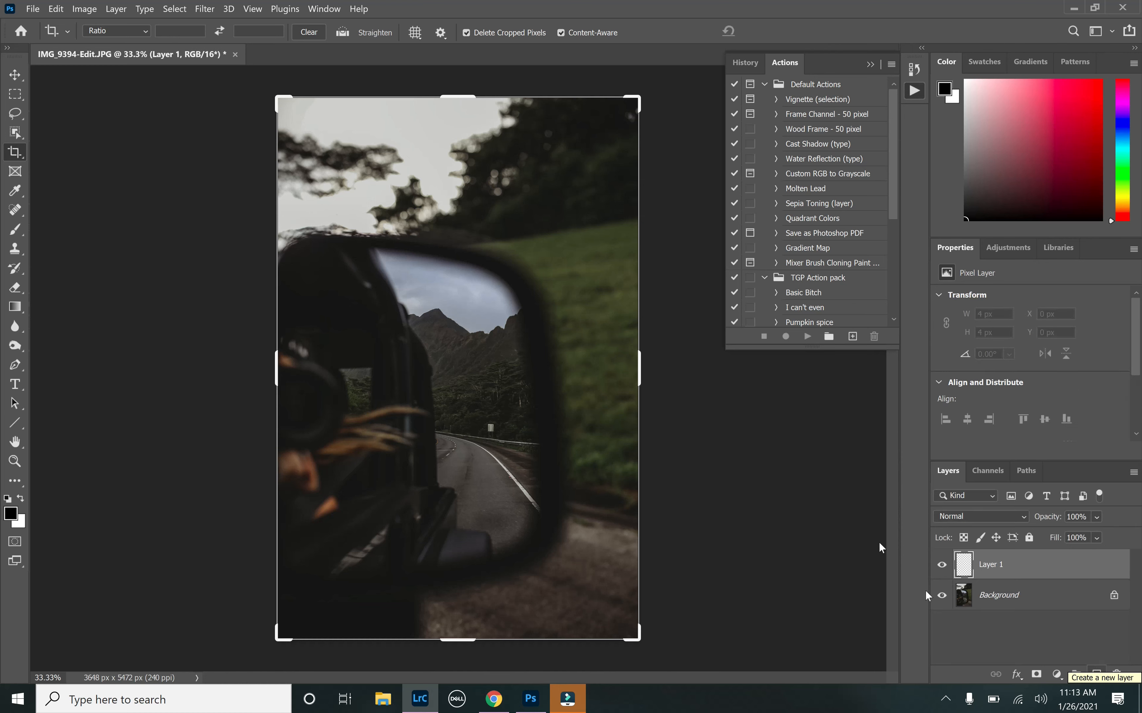
click(20, 234)
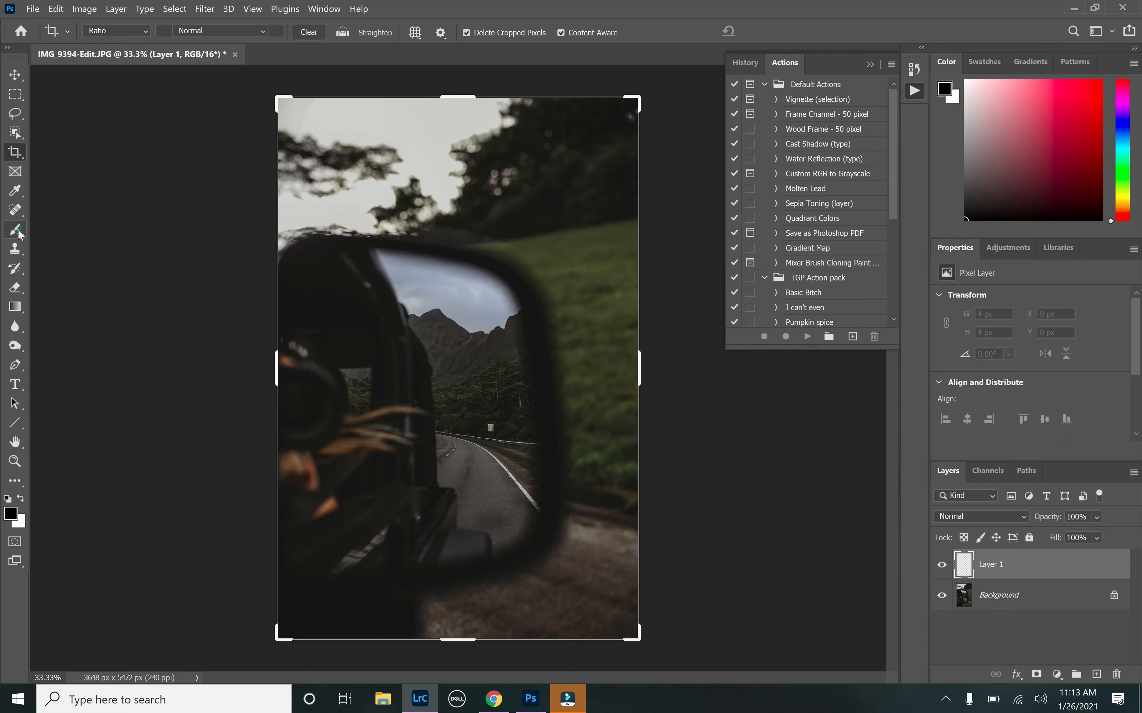
click(93, 25)
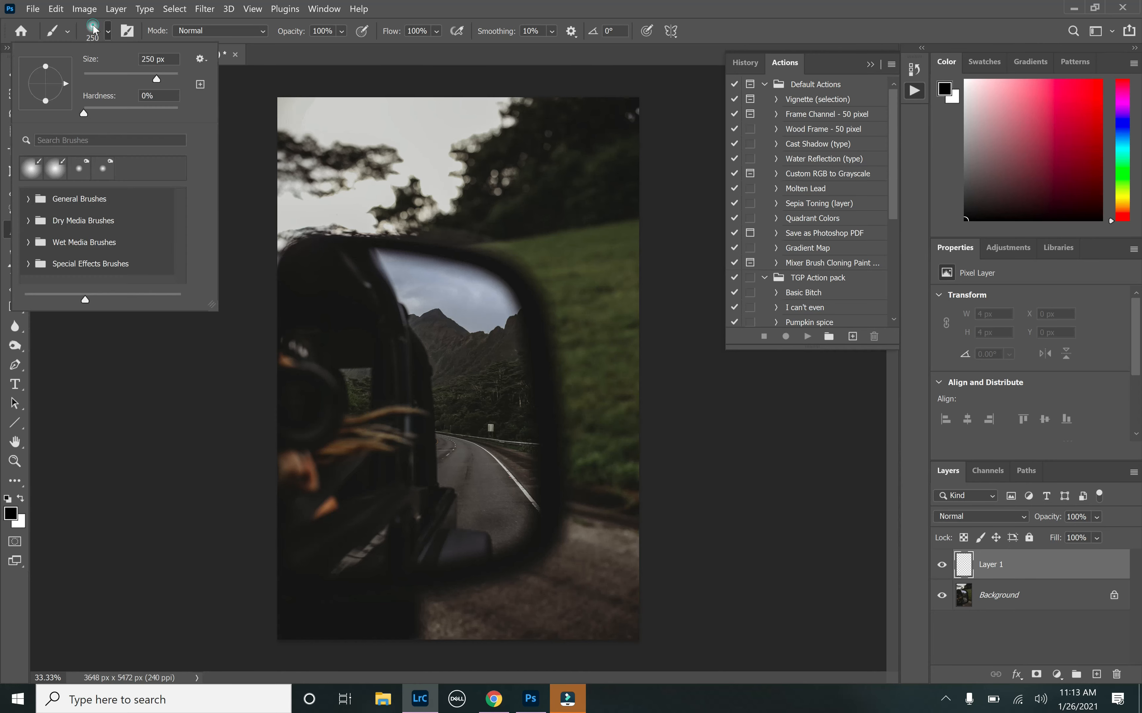
click(93, 25)
click(93, 25)
click(93, 25)
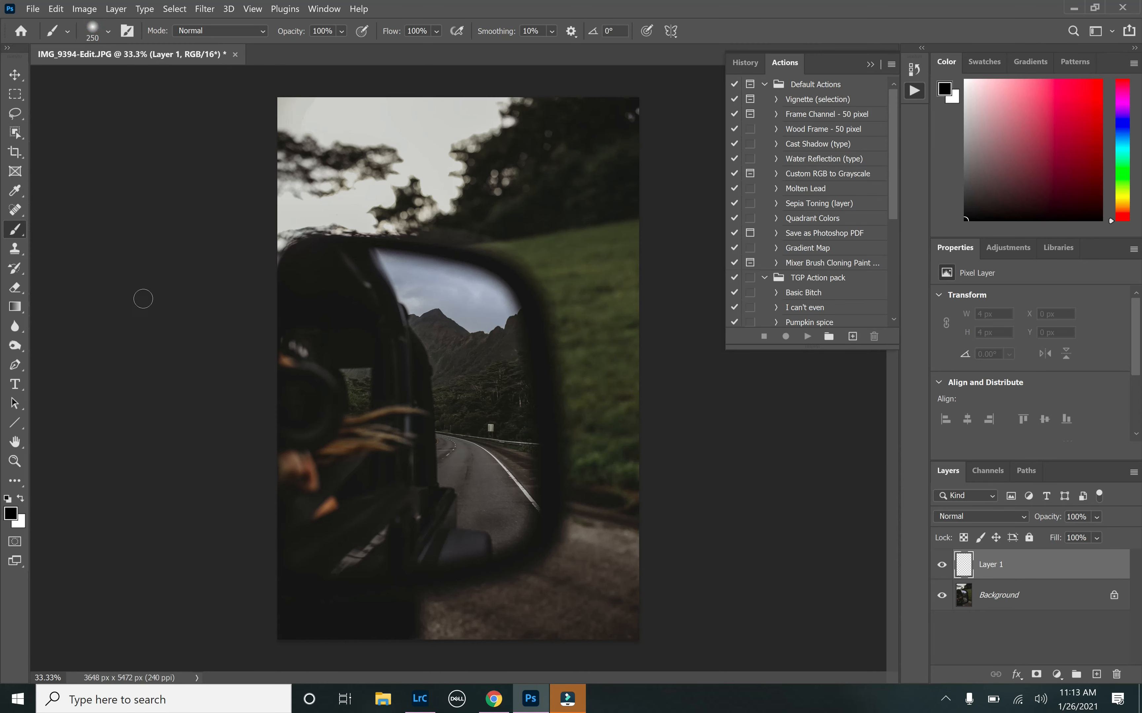
click(343, 32)
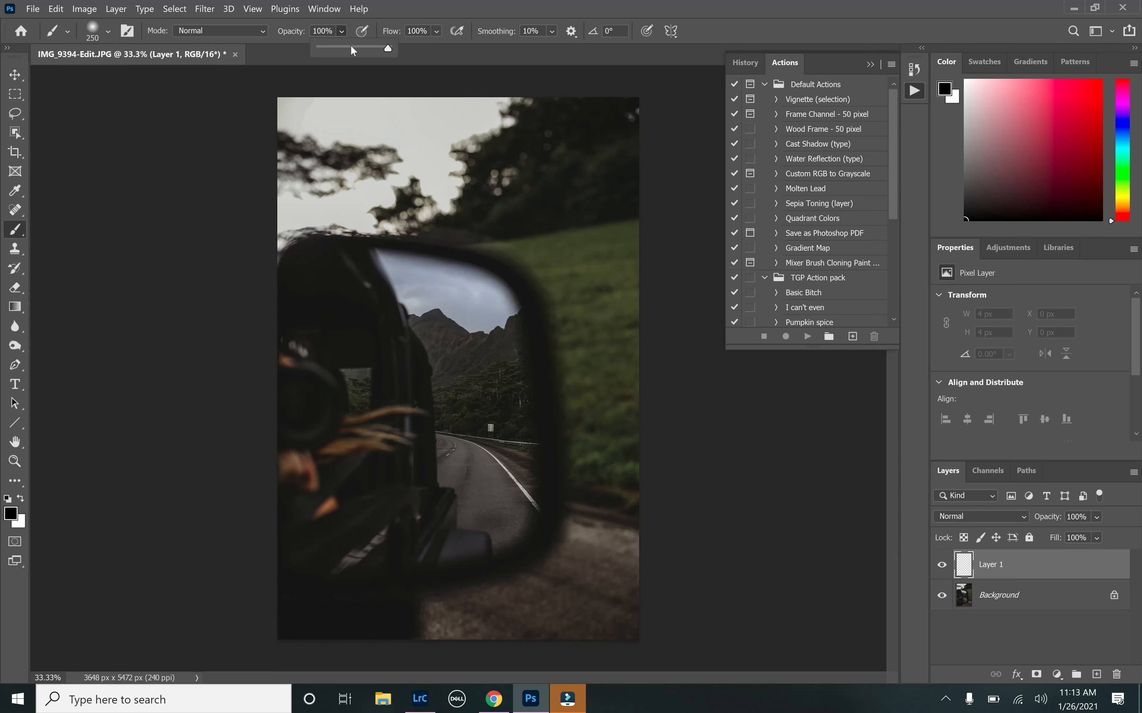
click(352, 46)
Sample the green of the grassy hill beside the mirror as the brush colour.
key(ctrl+plus)
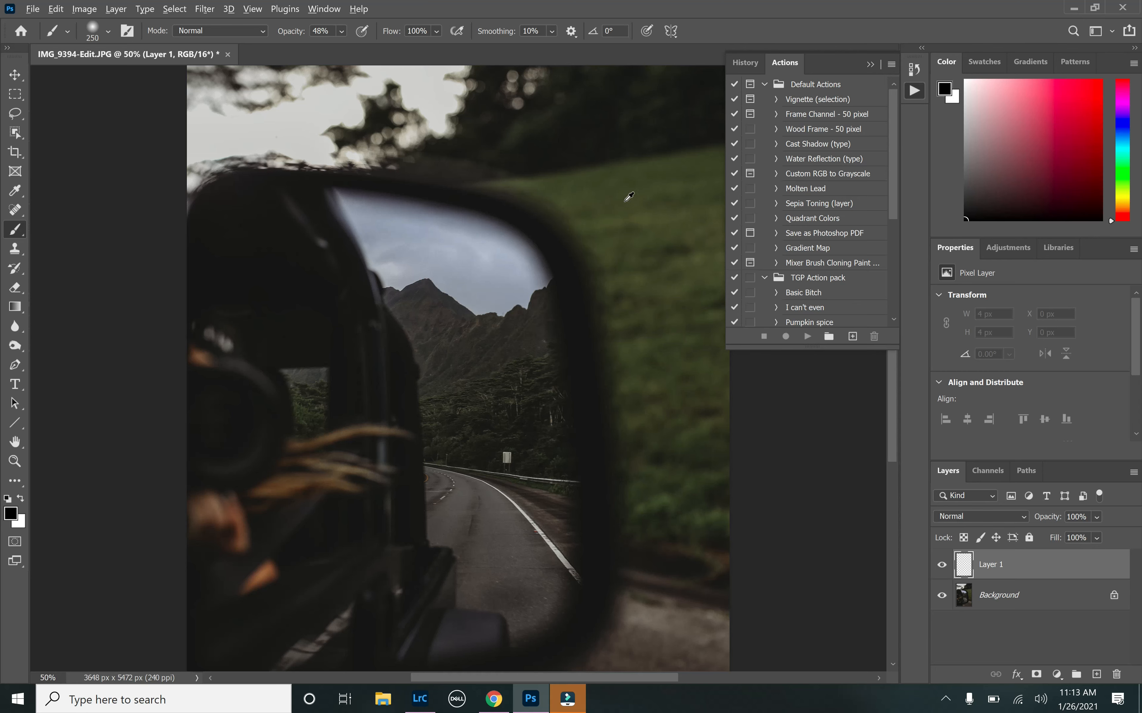
key(alt)
key(alt)
alt+click(635, 207)
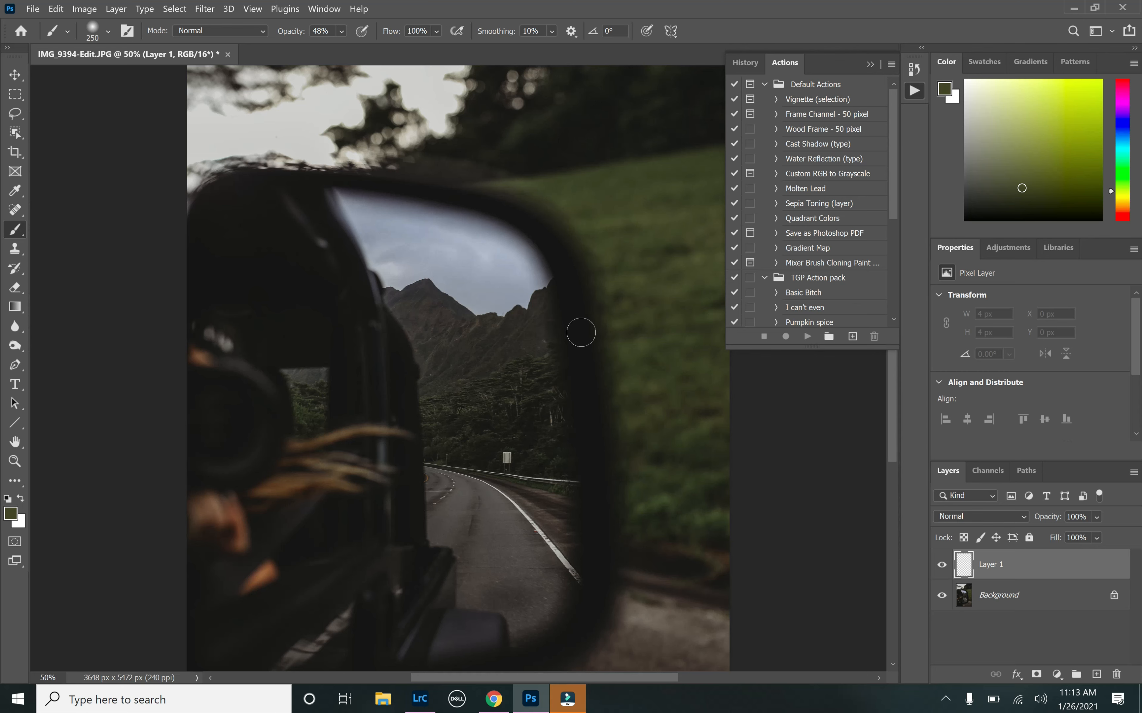
Paint the sampled green over the mountains and trees reflected in the mirror, adapting the brush size and undoing the stray stroke across the sky.
mouse_move(499, 279)
mouse_down()
mouse_move(463, 224)
mouse_move(533, 281)
mouse_move(581, 291)
mouse_up()
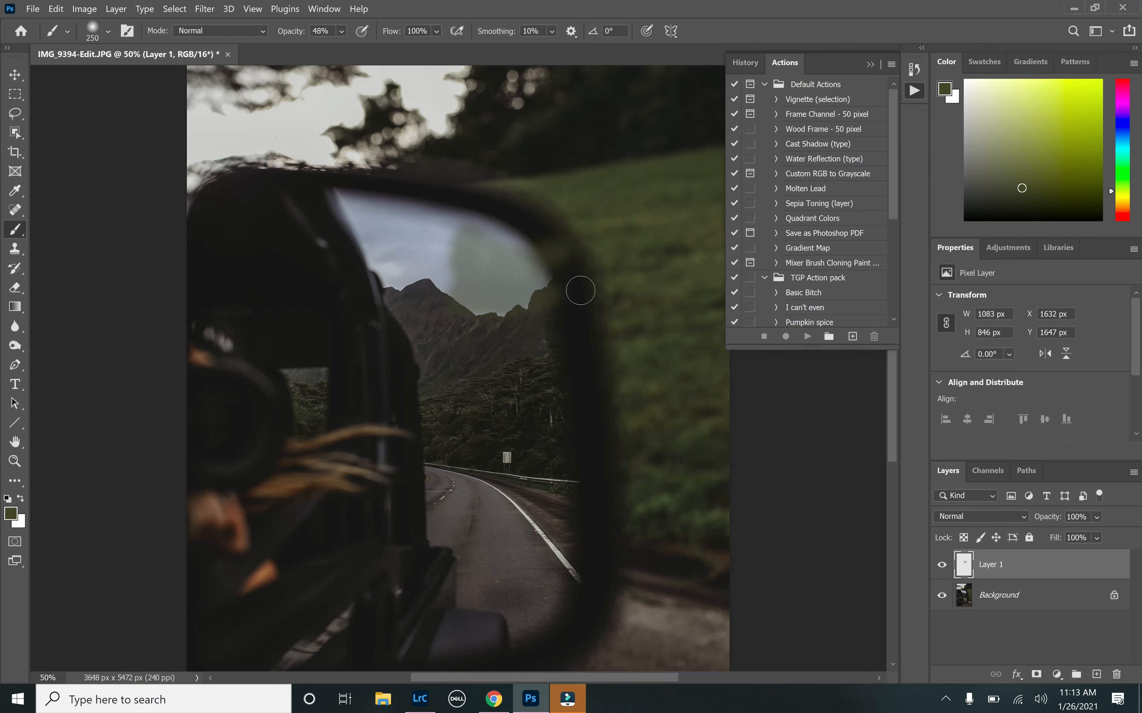
key(ctrl+z)
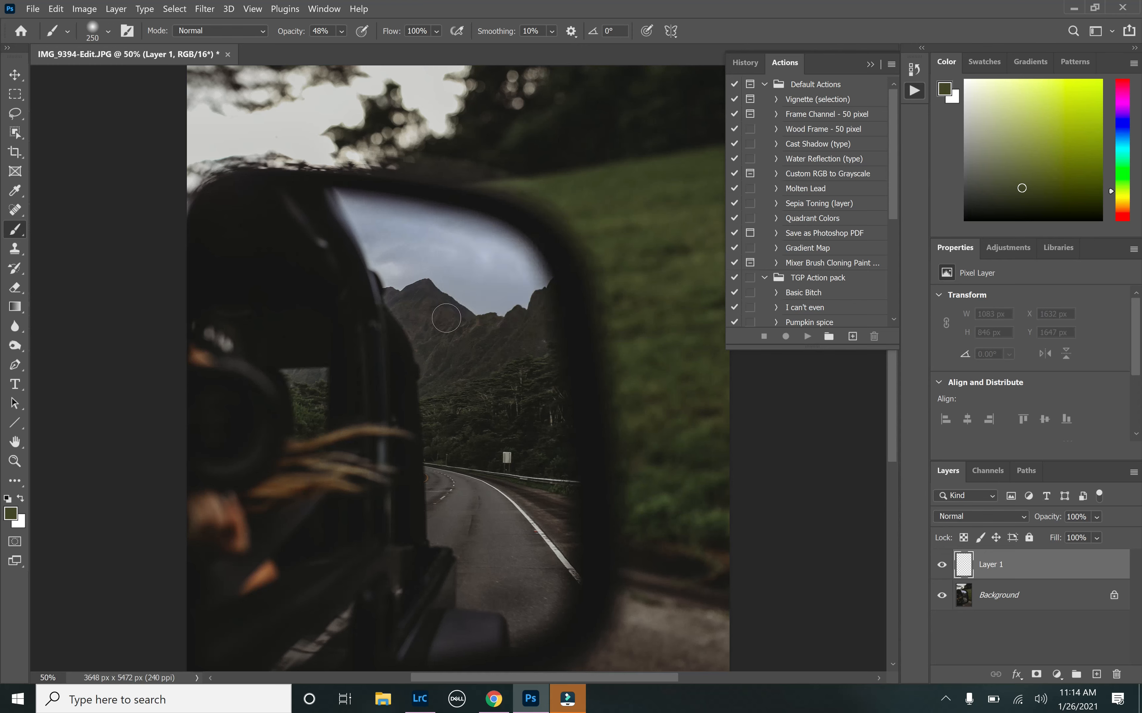
key(bracketleft)
key(bracketleft)
key(bracketleft)
mouse_move(438, 316)
mouse_down()
mouse_move(391, 298)
mouse_move(438, 376)
mouse_move(429, 347)
mouse_move(426, 390)
mouse_move(434, 315)
mouse_move(452, 378)
mouse_move(446, 305)
mouse_move(490, 325)
mouse_move(461, 341)
mouse_move(492, 353)
mouse_move(468, 373)
mouse_move(509, 351)
mouse_move(514, 318)
mouse_move(507, 338)
mouse_move(535, 322)
mouse_move(546, 294)
mouse_move(536, 347)
mouse_up()
key(bracketright)
key(bracketright)
key(bracketright)
mouse_move(469, 413)
mouse_down()
mouse_move(459, 378)
mouse_move(433, 403)
mouse_move(433, 426)
mouse_up()
mouse_move(473, 380)
mouse_down()
mouse_move(466, 445)
mouse_move(481, 438)
mouse_move(499, 382)
mouse_move(490, 454)
mouse_move(502, 453)
mouse_move(507, 382)
mouse_move(519, 457)
mouse_move(523, 337)
mouse_move(532, 456)
mouse_move(556, 469)
mouse_move(547, 322)
mouse_move(532, 413)
mouse_move(405, 305)
mouse_move(429, 337)
mouse_move(442, 407)
mouse_move(429, 309)
mouse_move(484, 334)
mouse_move(518, 331)
mouse_move(511, 414)
mouse_move(517, 399)
mouse_move(498, 440)
mouse_move(438, 446)
mouse_move(544, 459)
mouse_move(527, 342)
mouse_move(507, 405)
mouse_up()
key(bracketleft)
key(bracketleft)
key(bracketleft)
key(bracketleft)
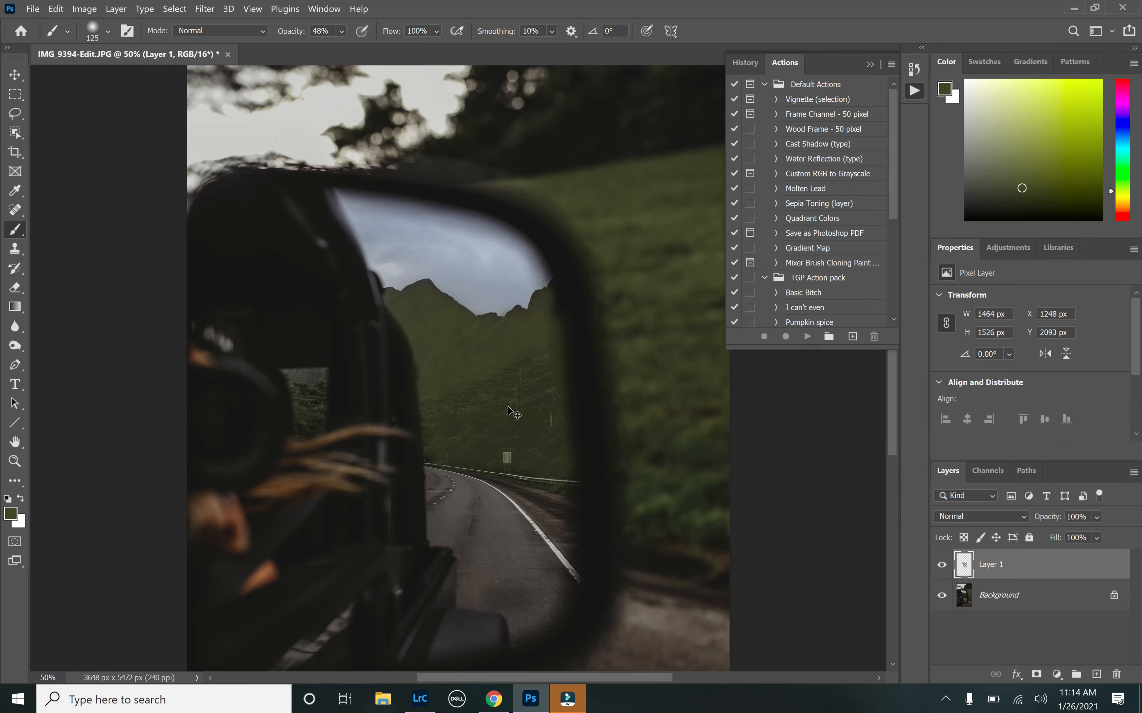
Paint the sampled green over the foliage in the small side window and set the layer's blend mode to Soft Light.
key(ctrl+plus)
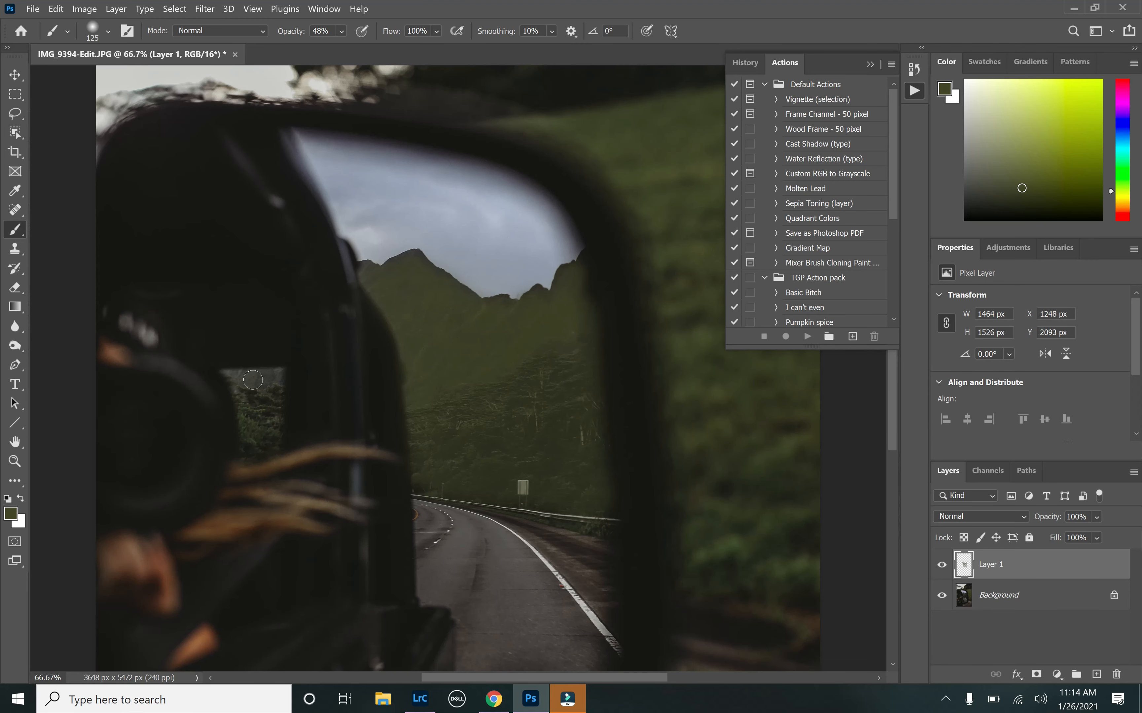
mouse_move(268, 379)
mouse_down()
mouse_move(277, 378)
mouse_move(249, 381)
mouse_up()
click(996, 519)
click(1124, 525)
click(976, 519)
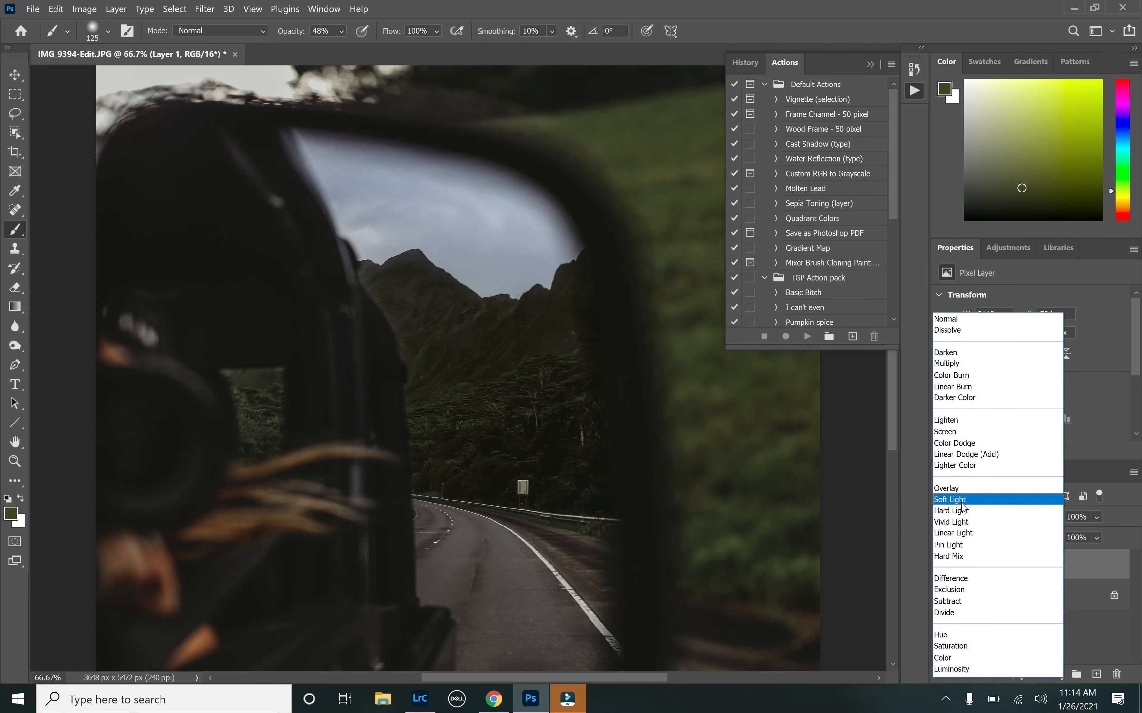
click(963, 503)
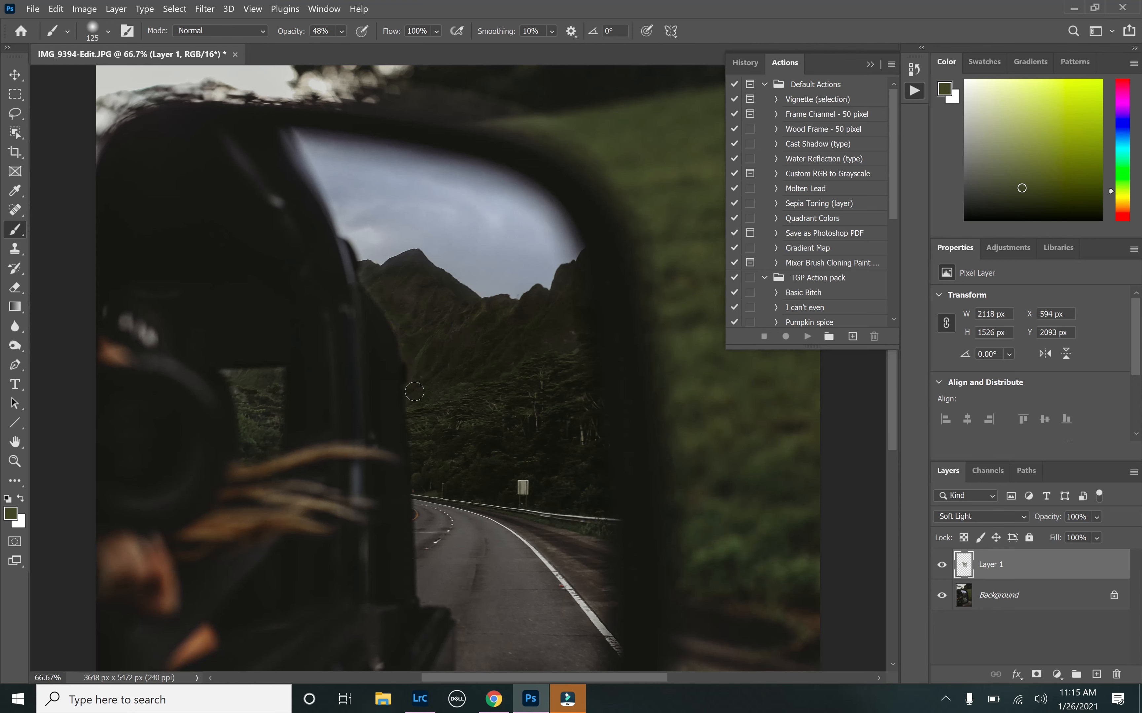
Compare the photo with and without the green paint layer, both close up and zoomed out.
click(943, 567)
click(945, 568)
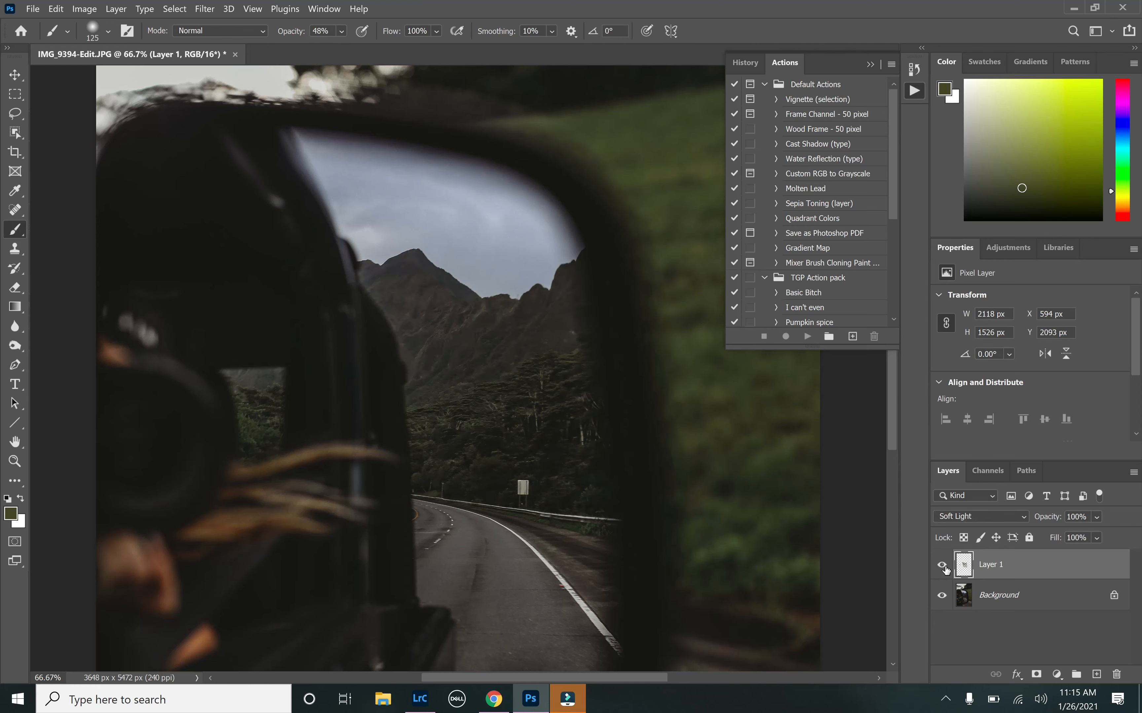
click(943, 568)
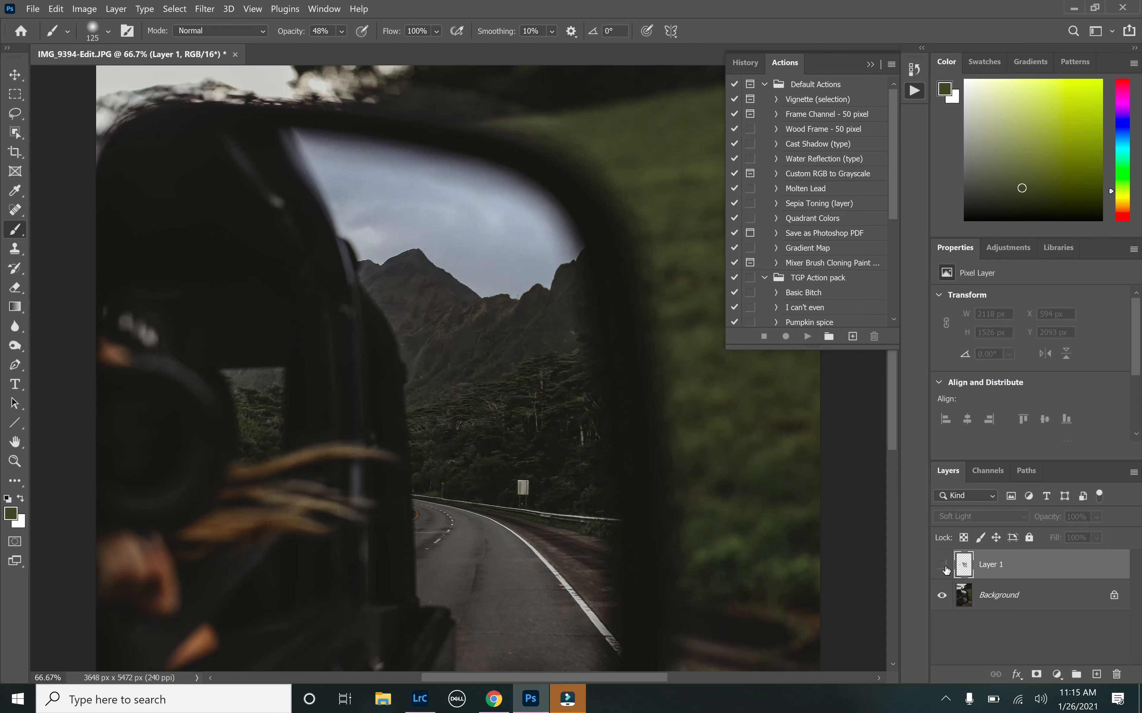
click(943, 566)
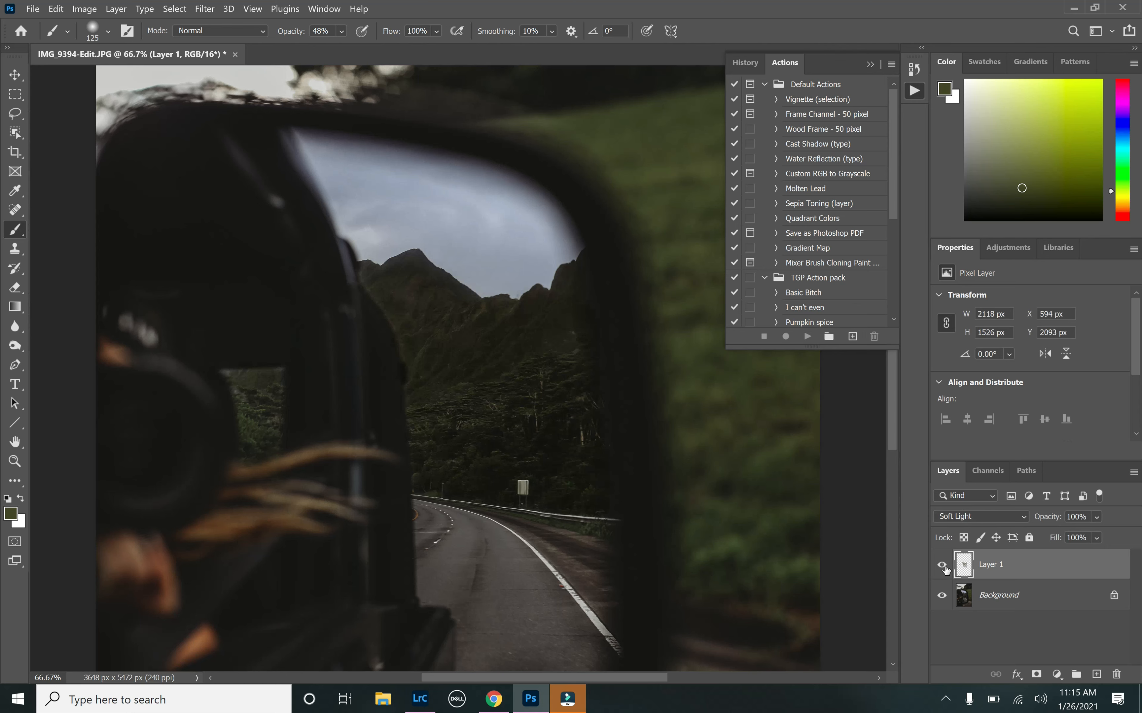
click(945, 567)
click(944, 566)
click(944, 566)
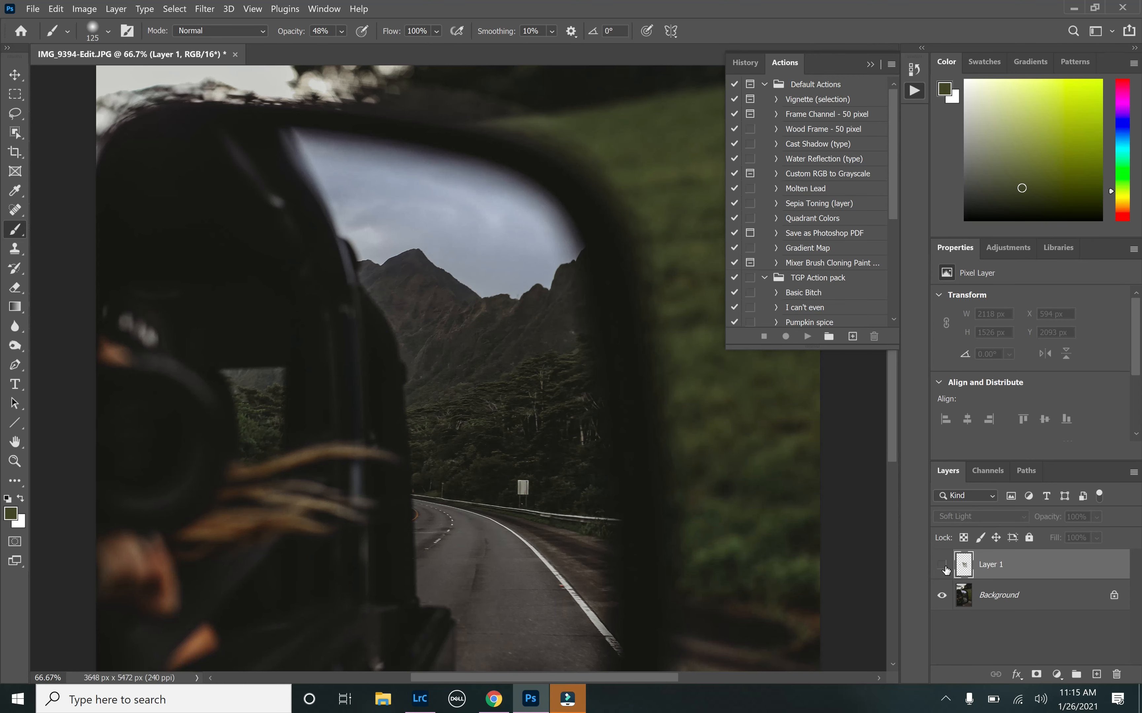
key(ctrl+minus)
click(945, 568)
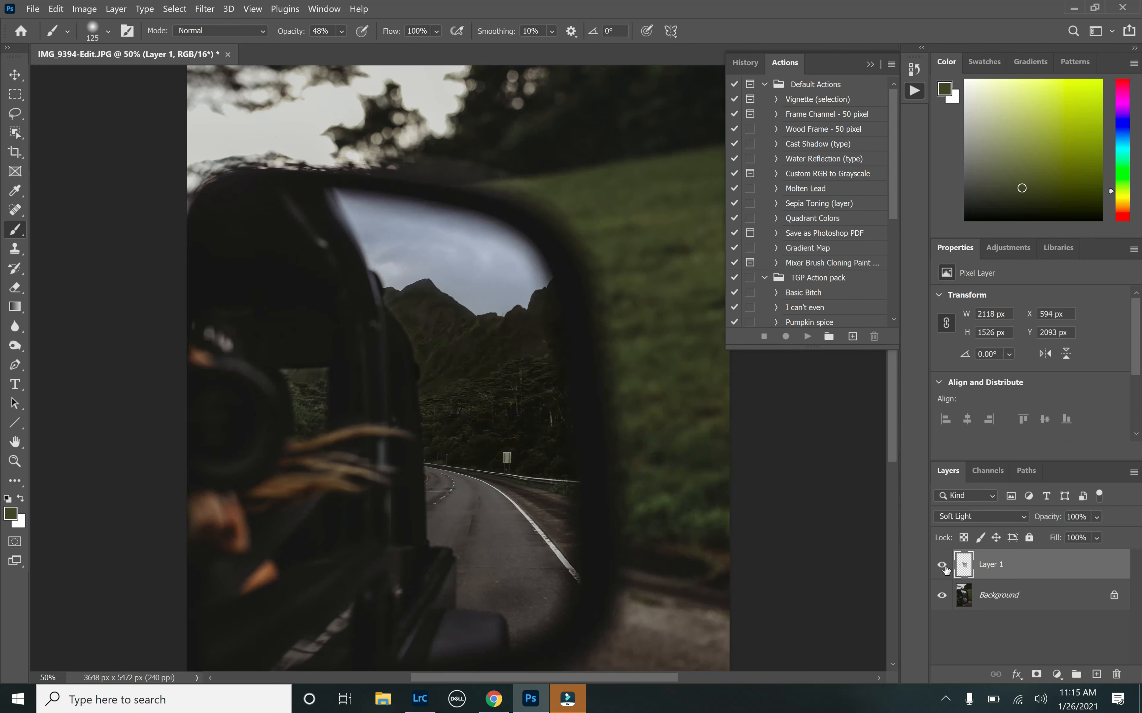
key(ctrl+minus)
key(ctrl+1)
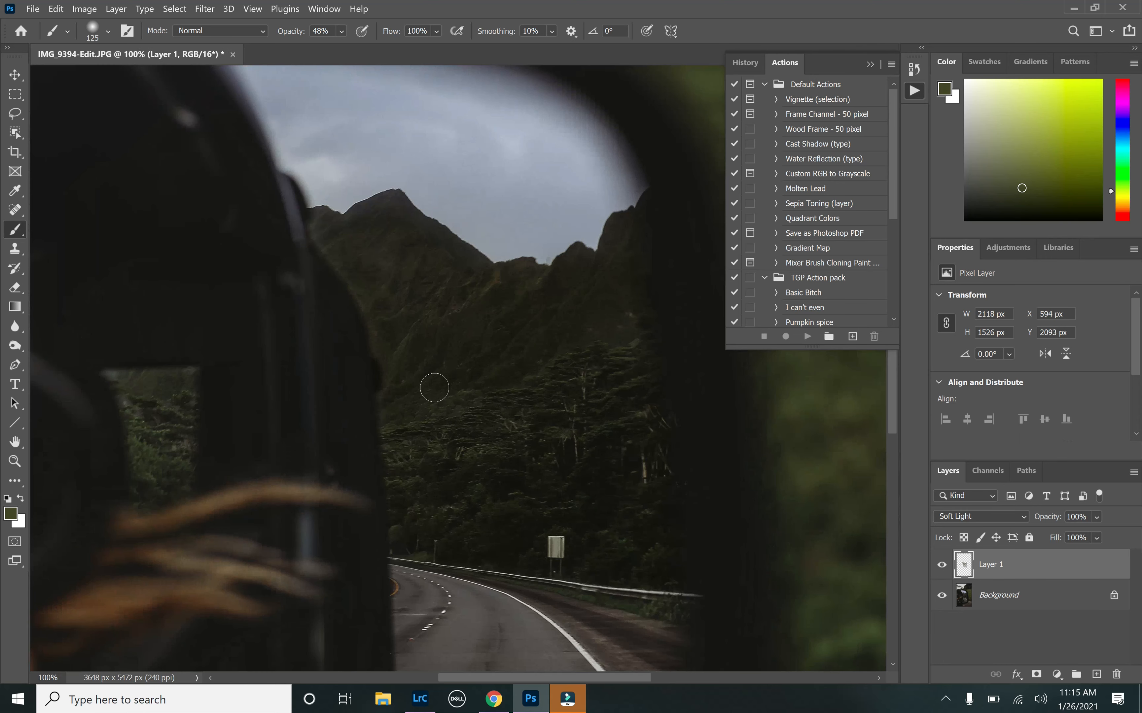
key(ctrl+minus)
key(ctrl+minus)
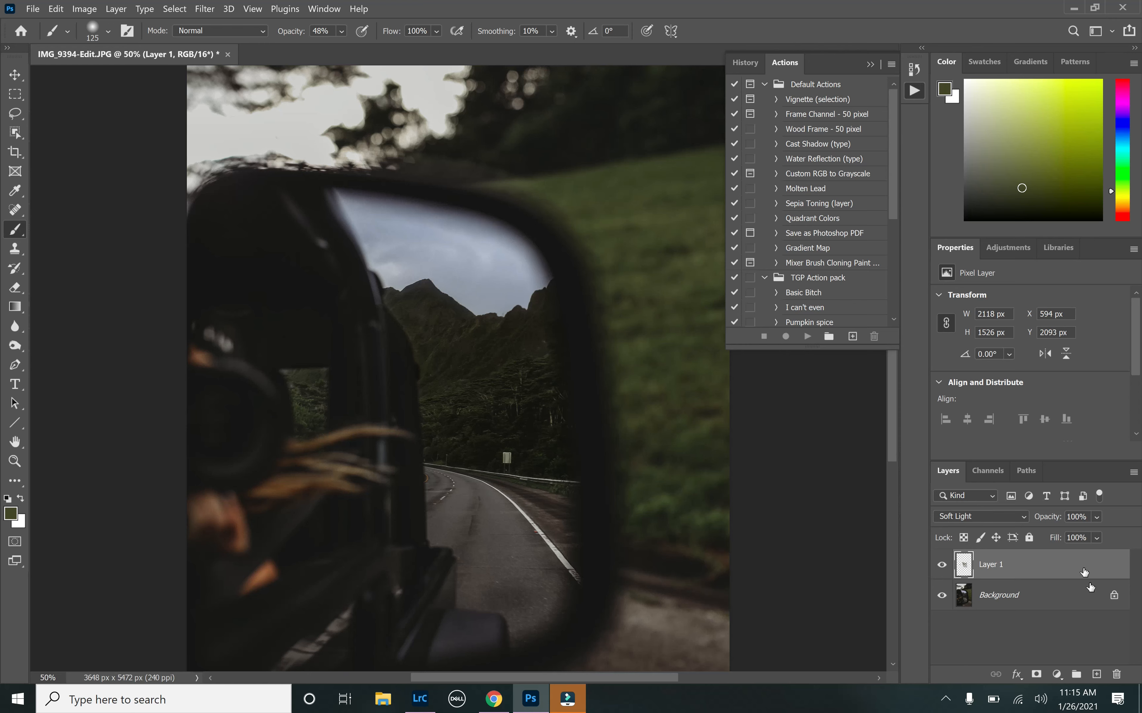
Add a mask to the paint layer and brush black over the reflected mountains at size 200 to soften the green there.
click(1037, 675)
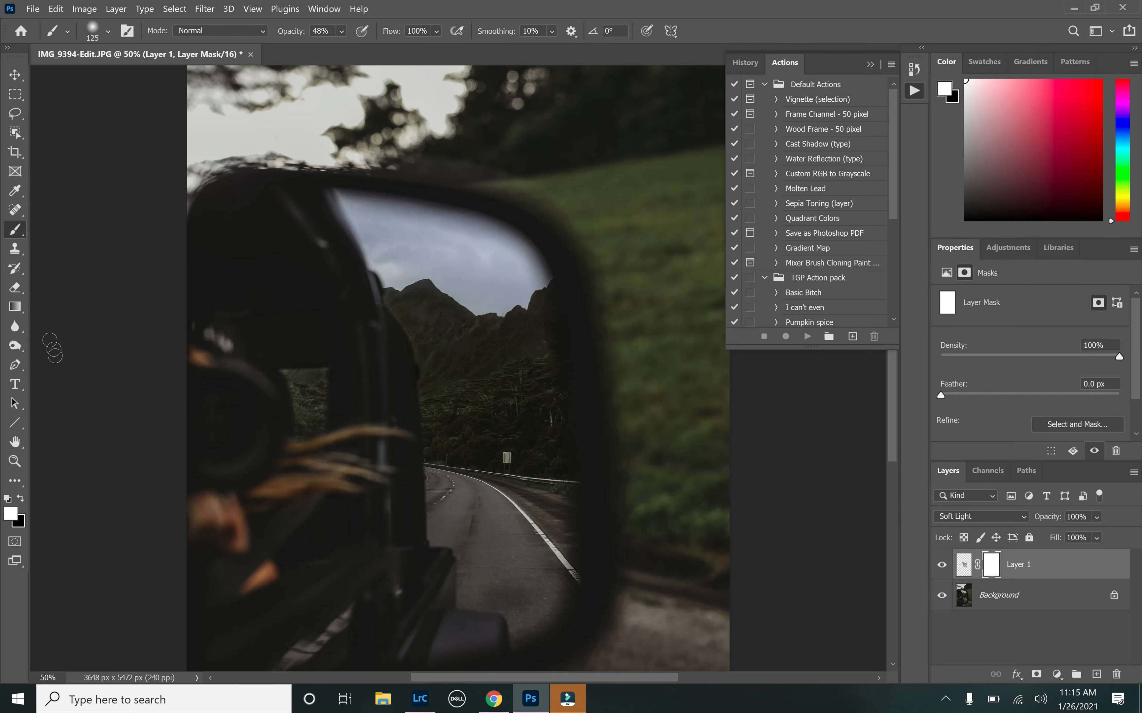
click(20, 498)
key(bracketright)
key(bracketright)
key(bracketright)
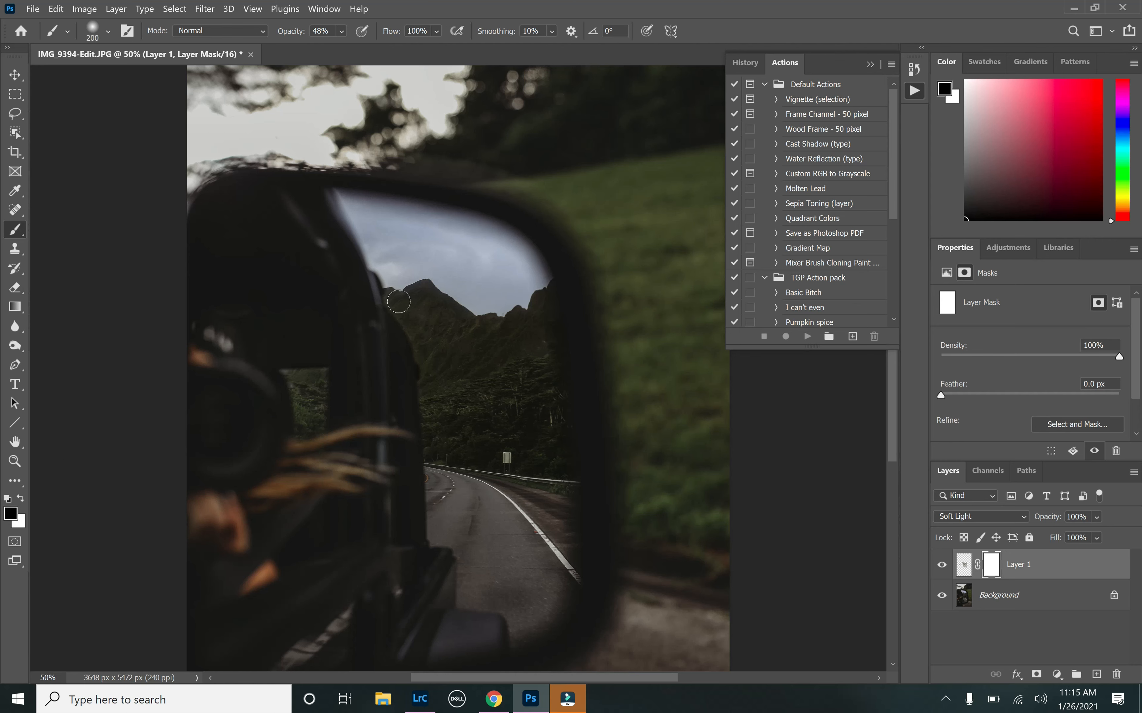
mouse_move(399, 302)
mouse_down()
mouse_move(429, 387)
mouse_move(423, 293)
mouse_move(448, 365)
mouse_move(455, 316)
mouse_move(474, 366)
mouse_move(482, 335)
mouse_move(489, 352)
mouse_move(539, 331)
mouse_up()
click(942, 565)
click(941, 565)
click(943, 564)
click(943, 565)
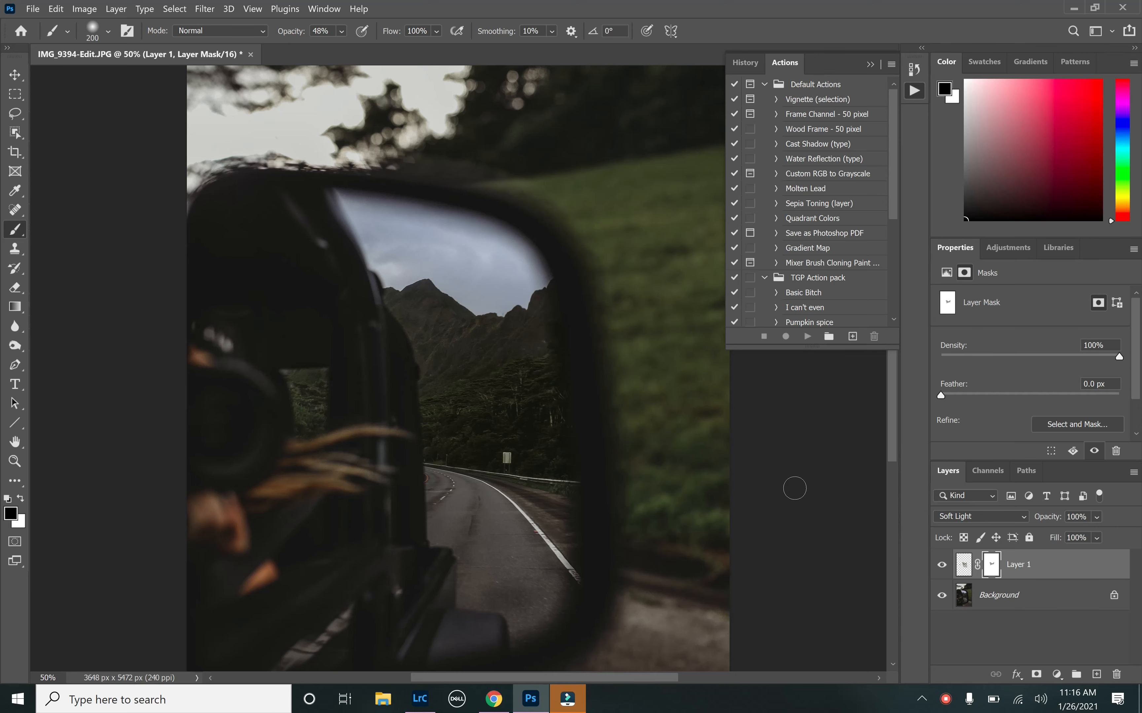
Add a Color Balance adjustment layer and shift the midtones toward green to +10.
key(ctrl+minus)
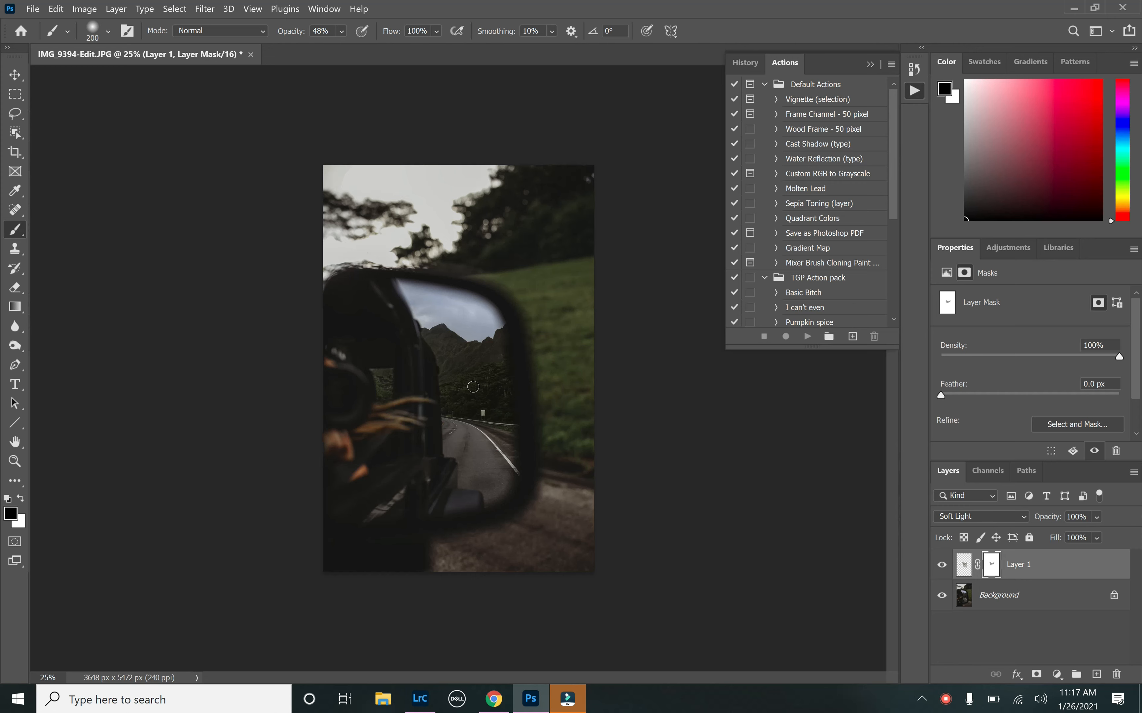
key(ctrl+plus)
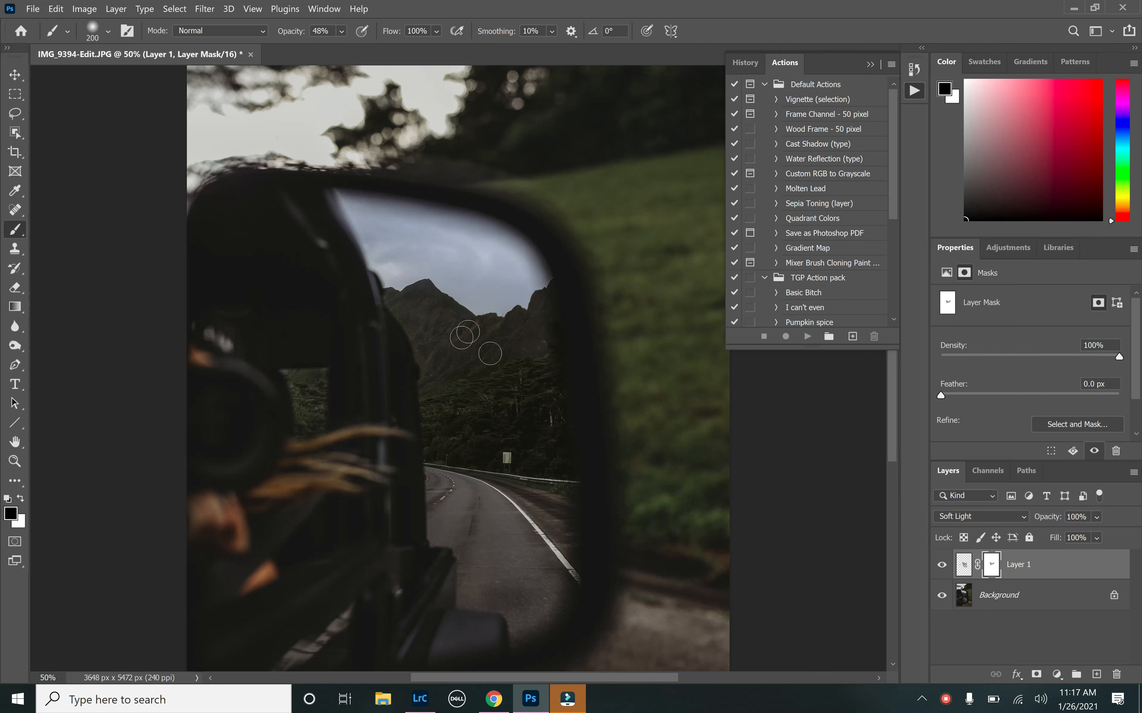
click(1006, 251)
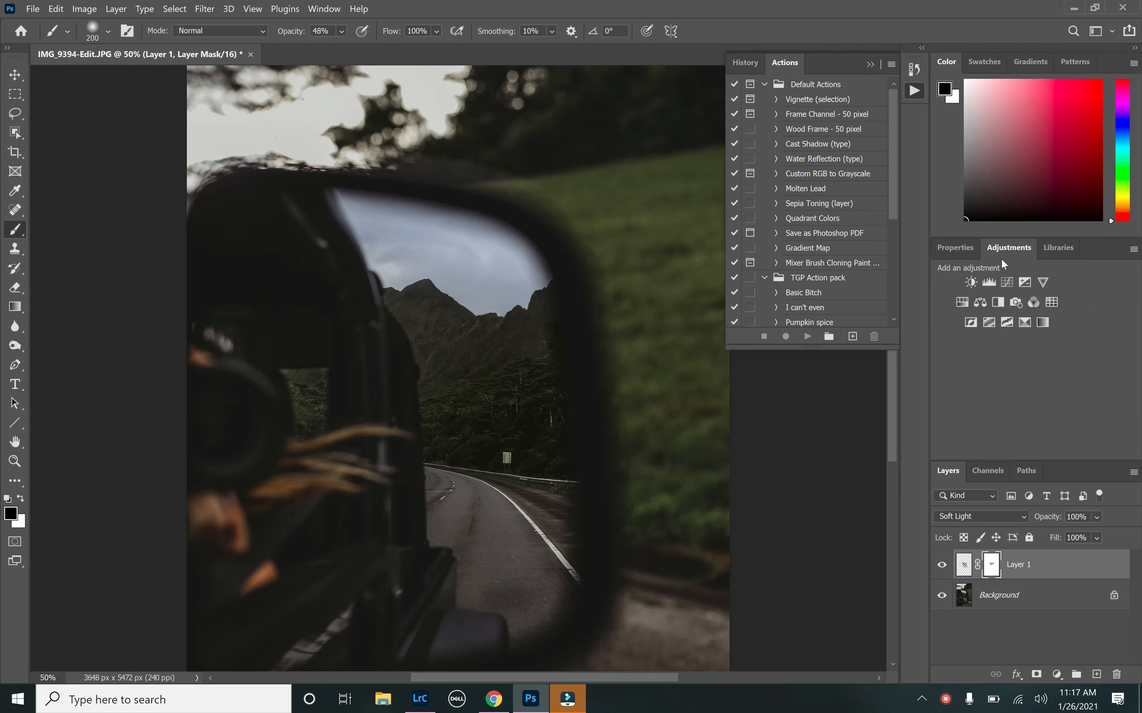
click(979, 303)
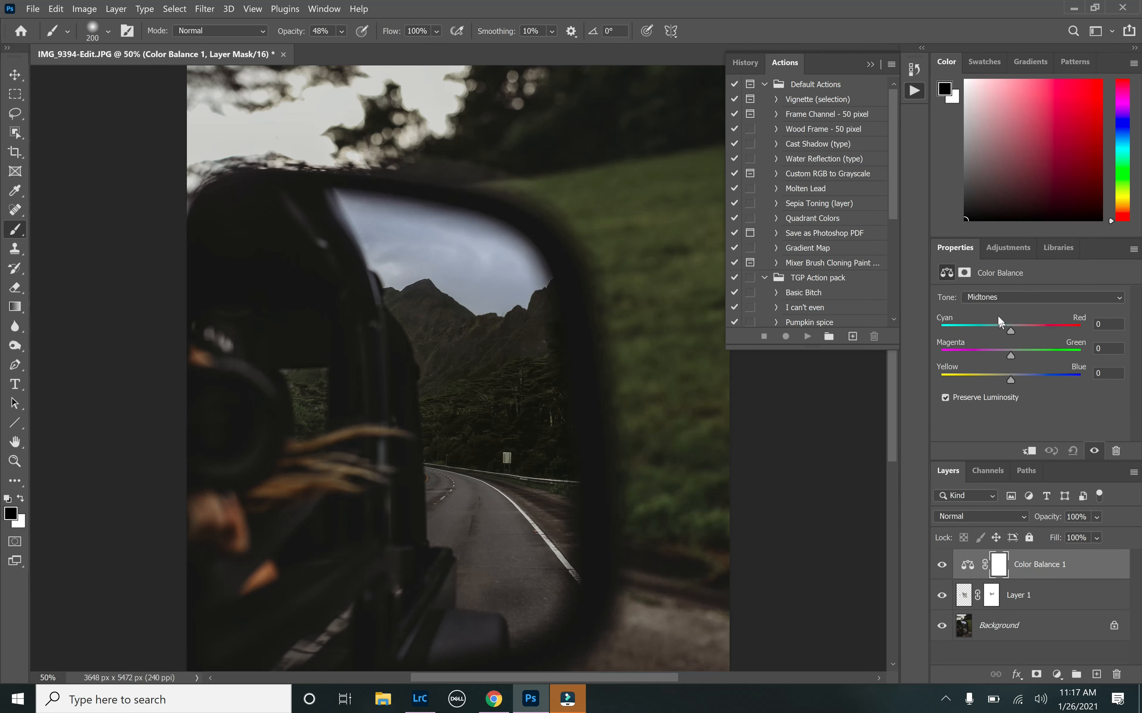
click(990, 298)
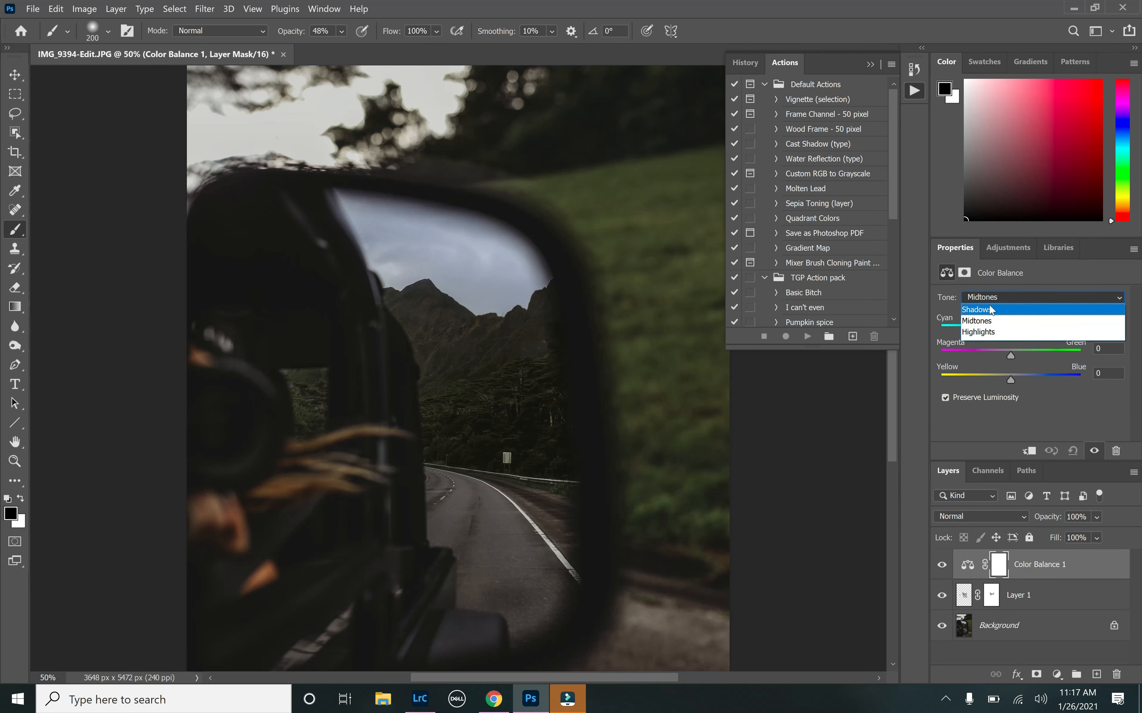
click(990, 299)
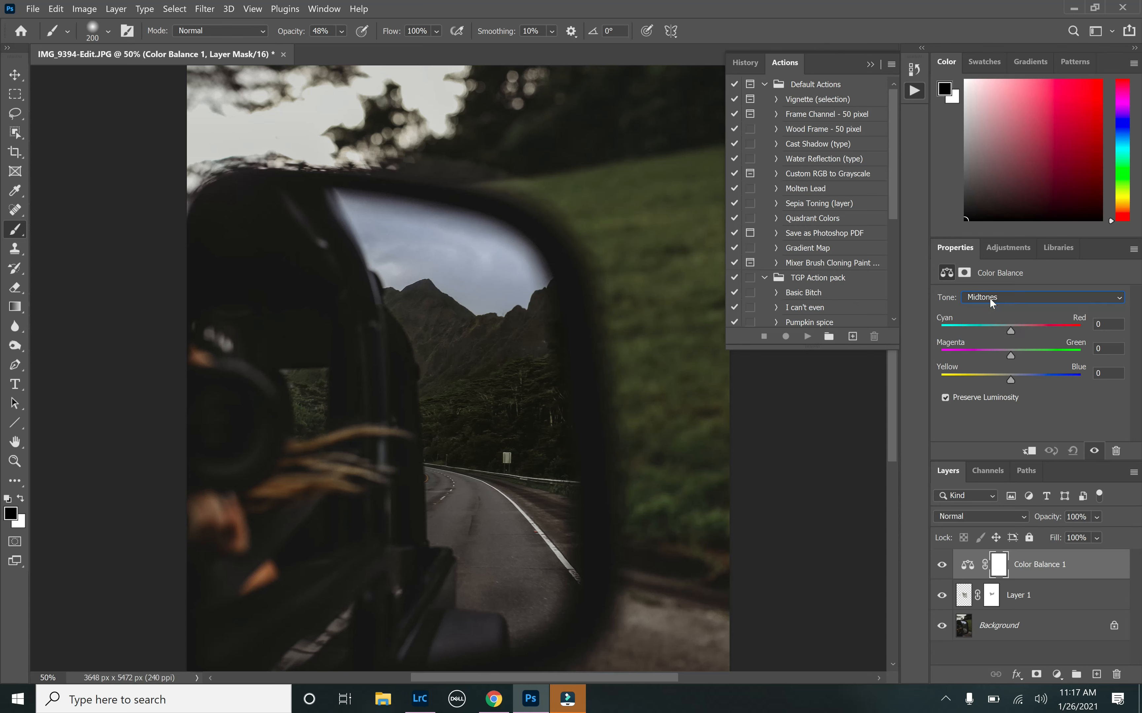
click(1014, 358)
drag(1017, 361, 1018, 361)
click(968, 564)
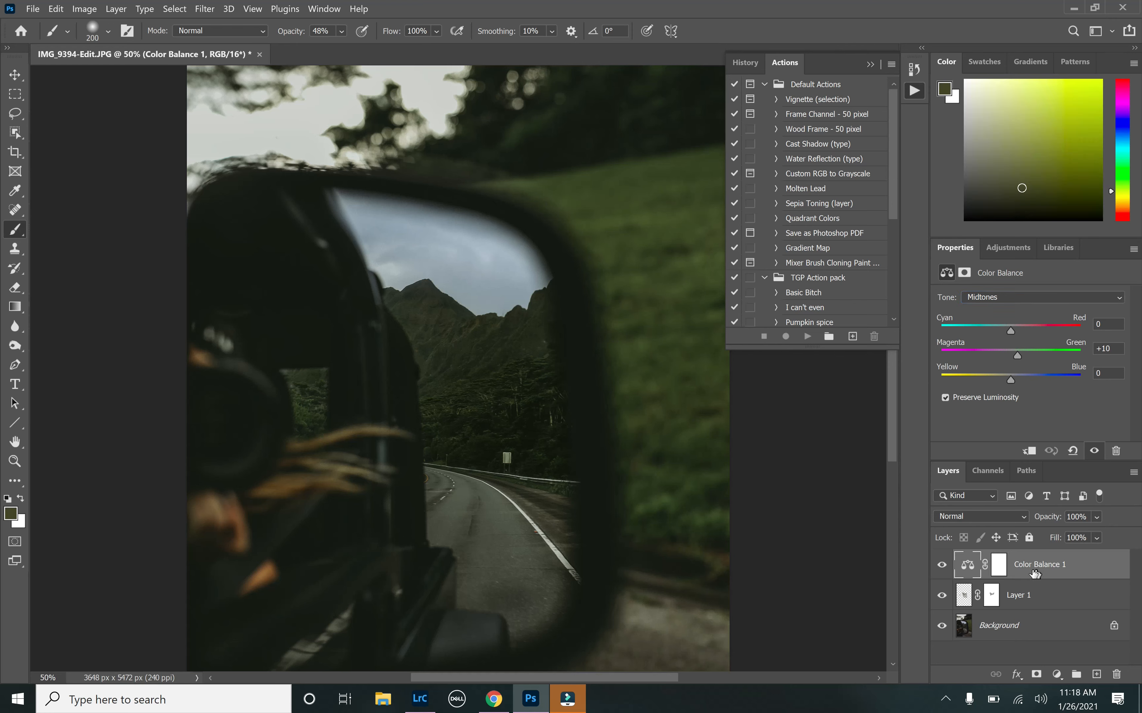
Invert the Color Balance layer's mask and paint white over the reflected mountains and trees to limit the green shift to them.
click(1001, 566)
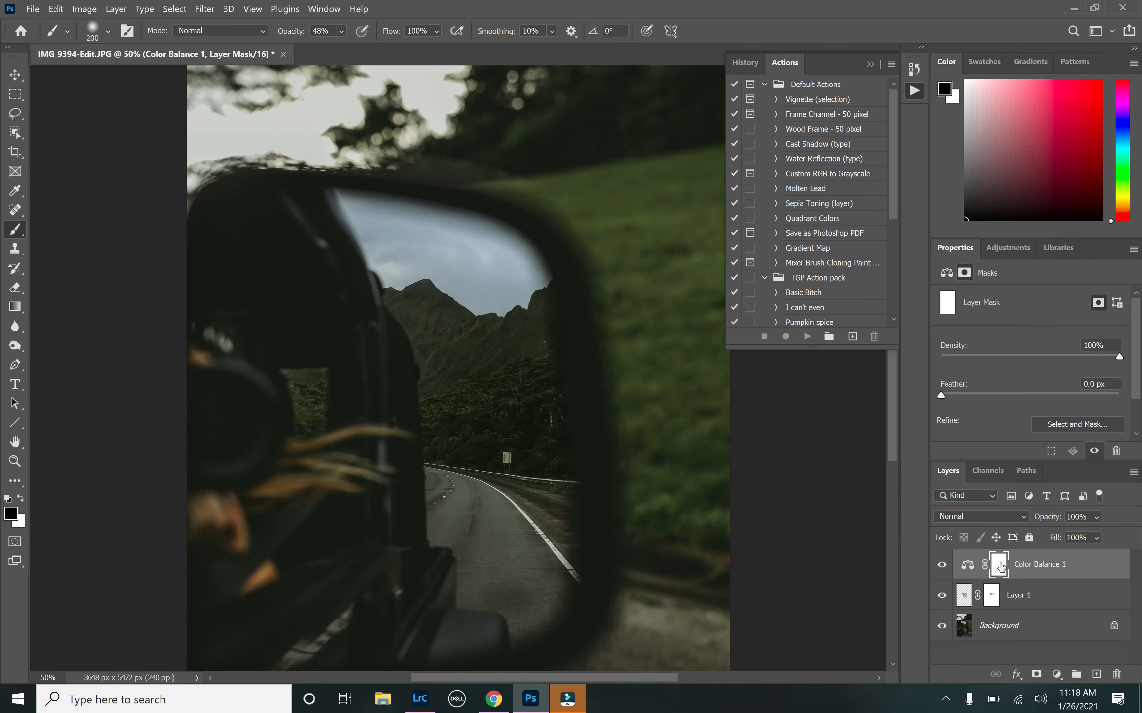
key(ctrl+minus)
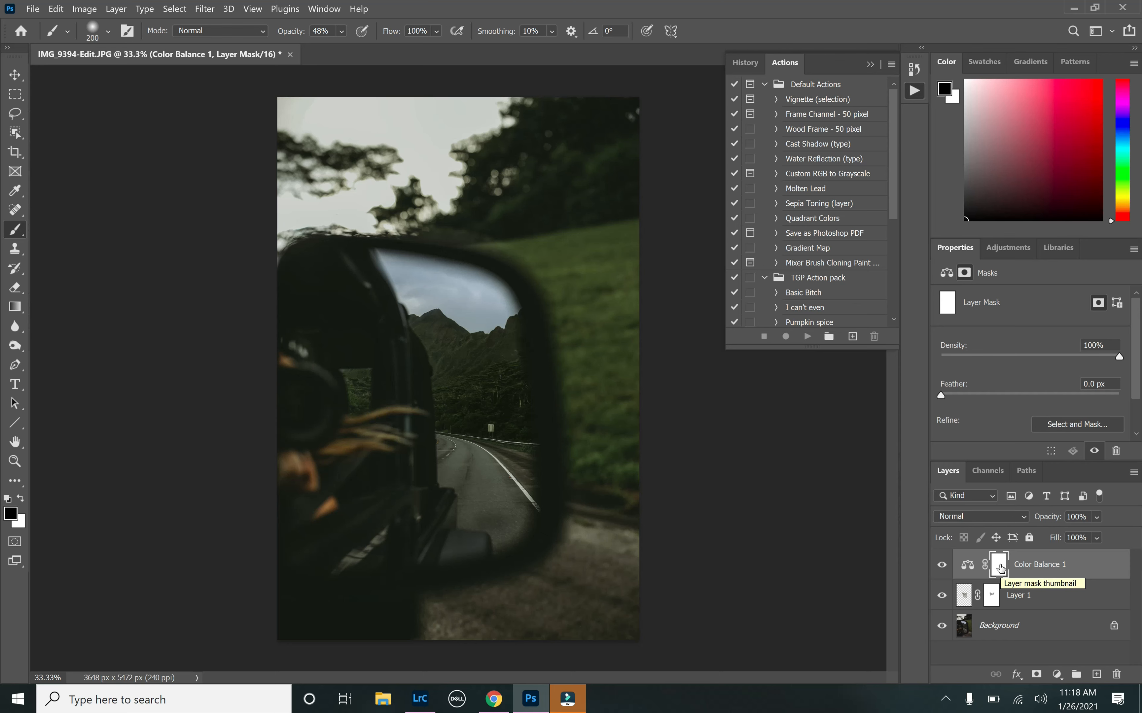
key(ctrl+i)
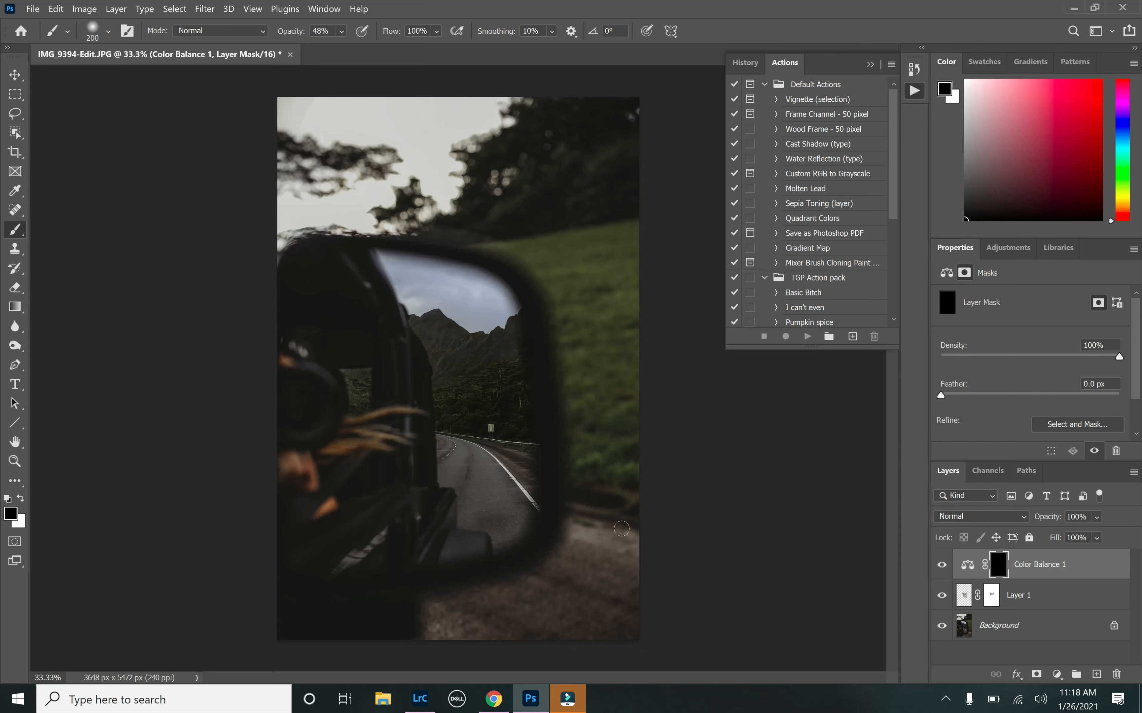
click(21, 499)
key(ctrl+plus)
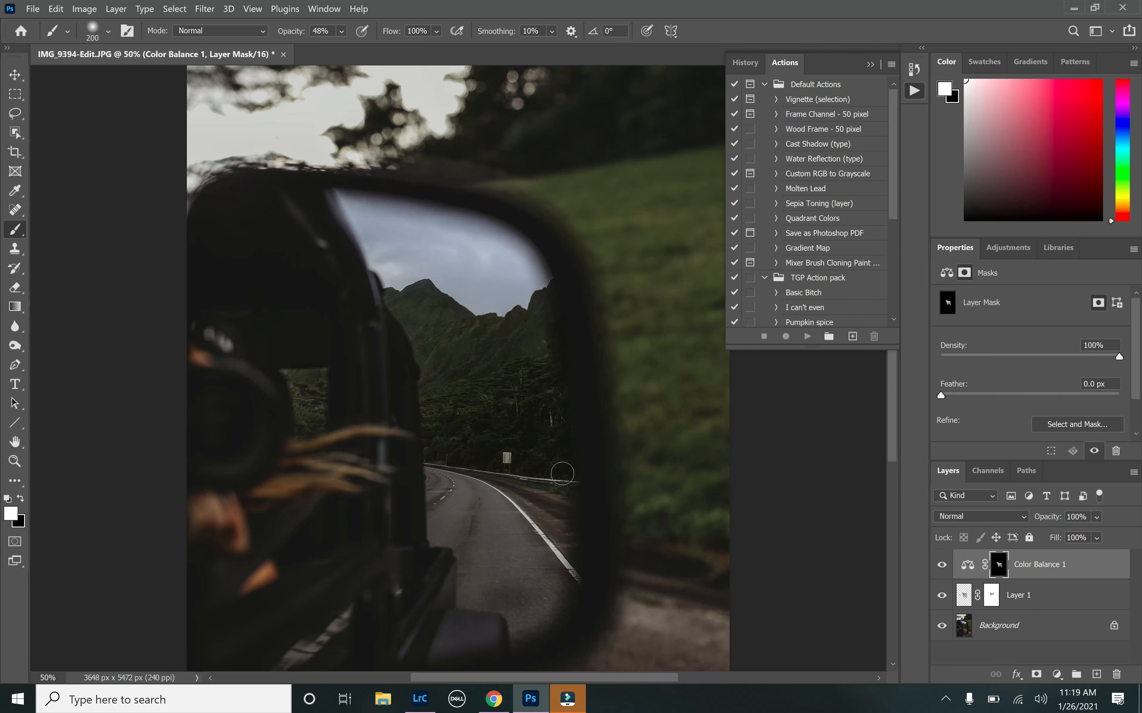
Compare the reflected mountains with and without the Color Balance adjustment.
key(ctrl+minus)
key(ctrl+minus)
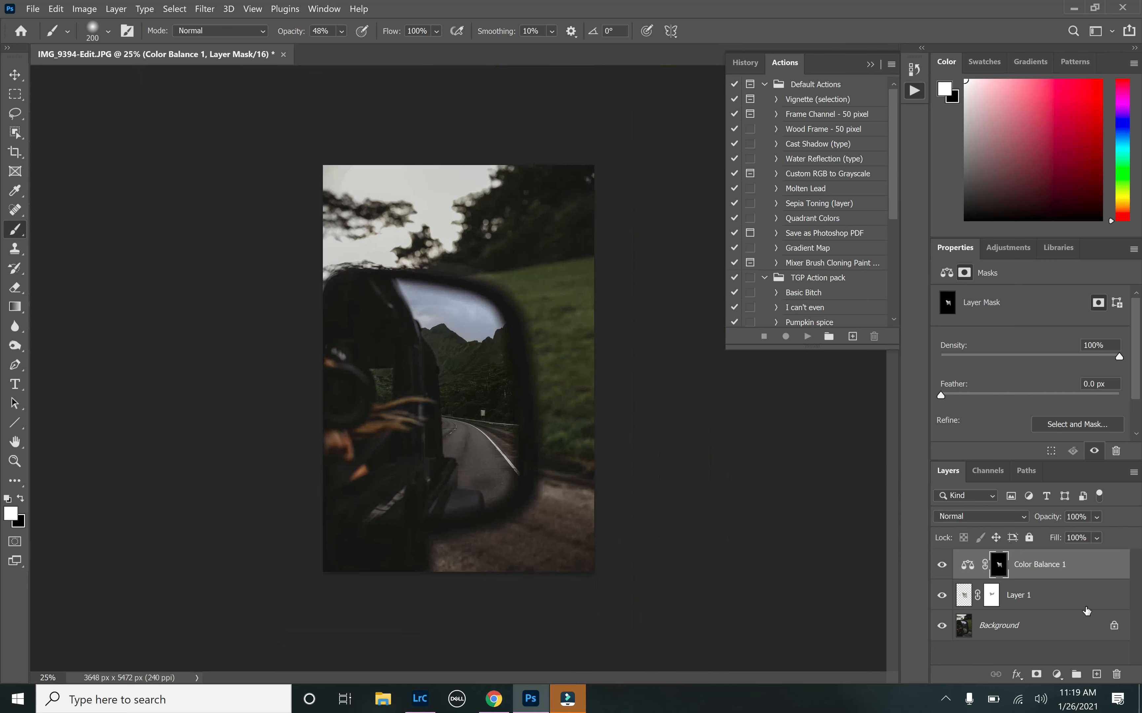
click(942, 564)
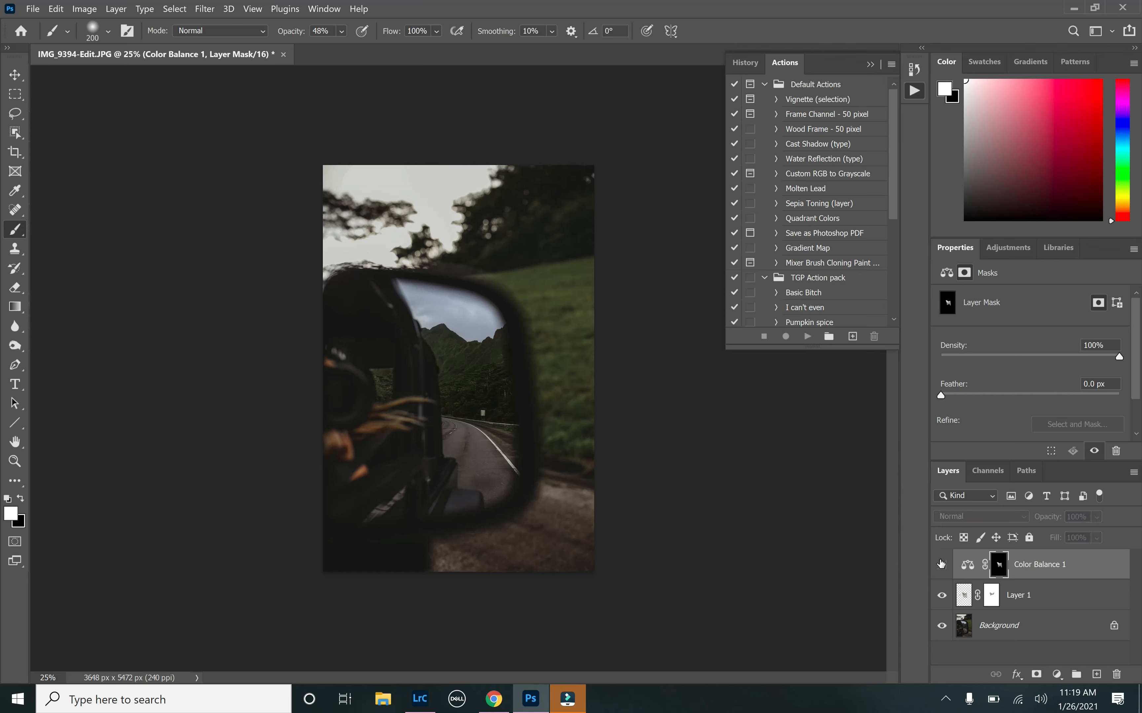
click(941, 564)
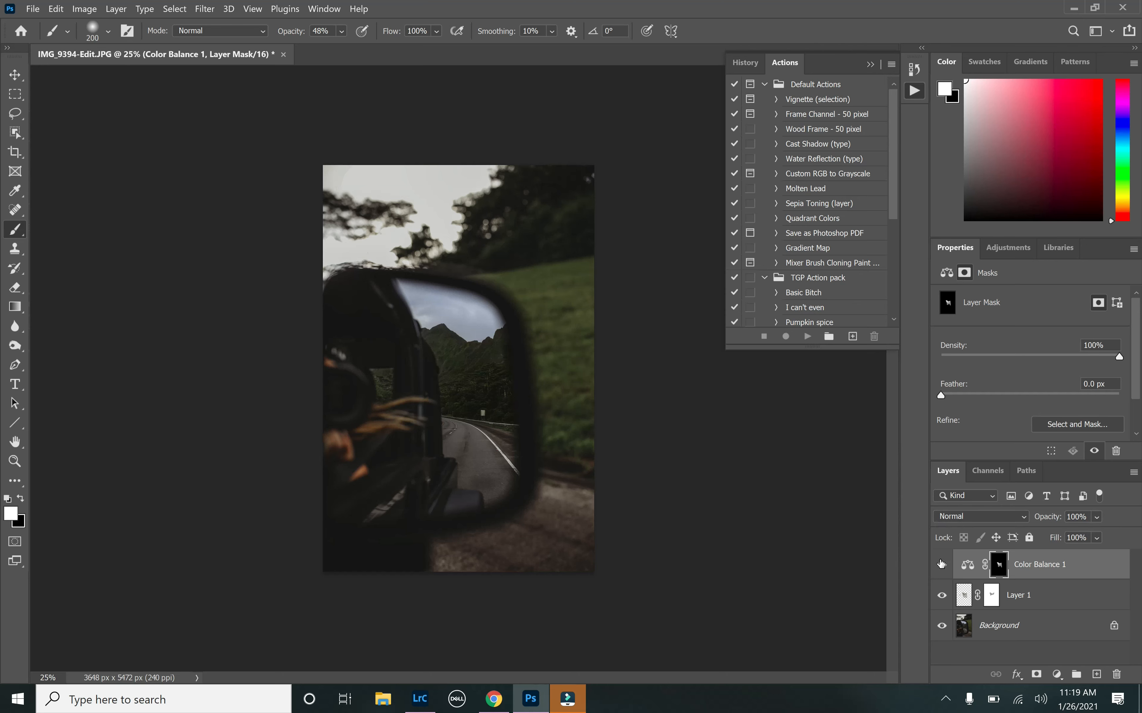
key(ctrl+plus)
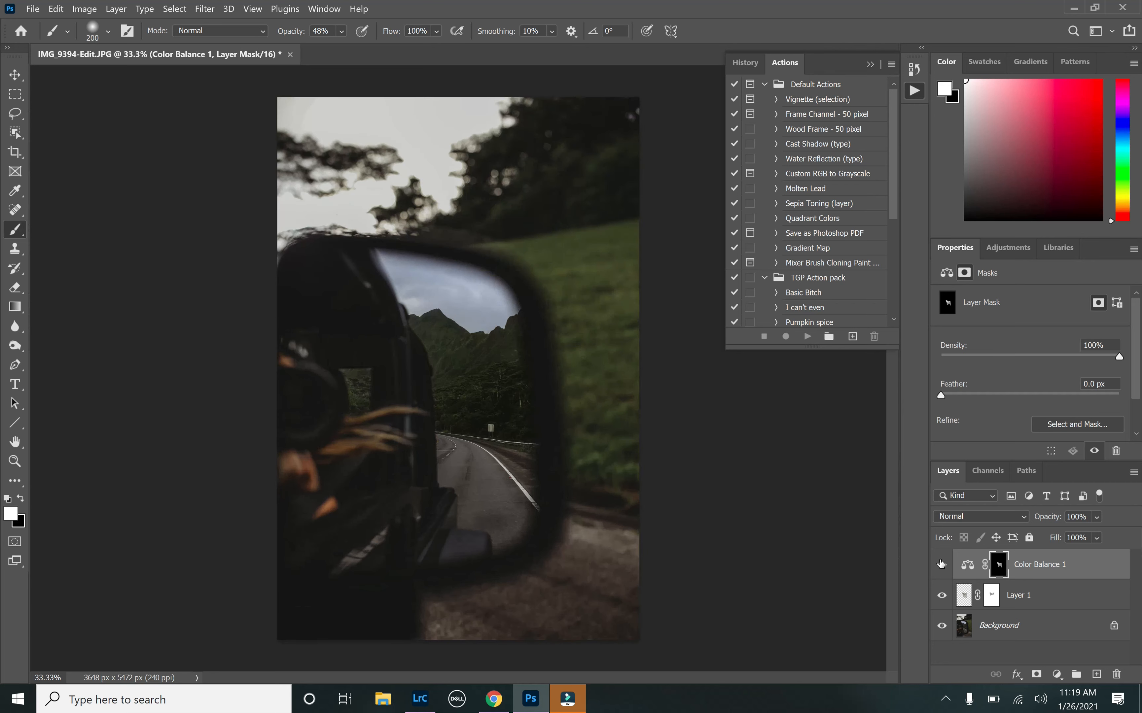
click(942, 565)
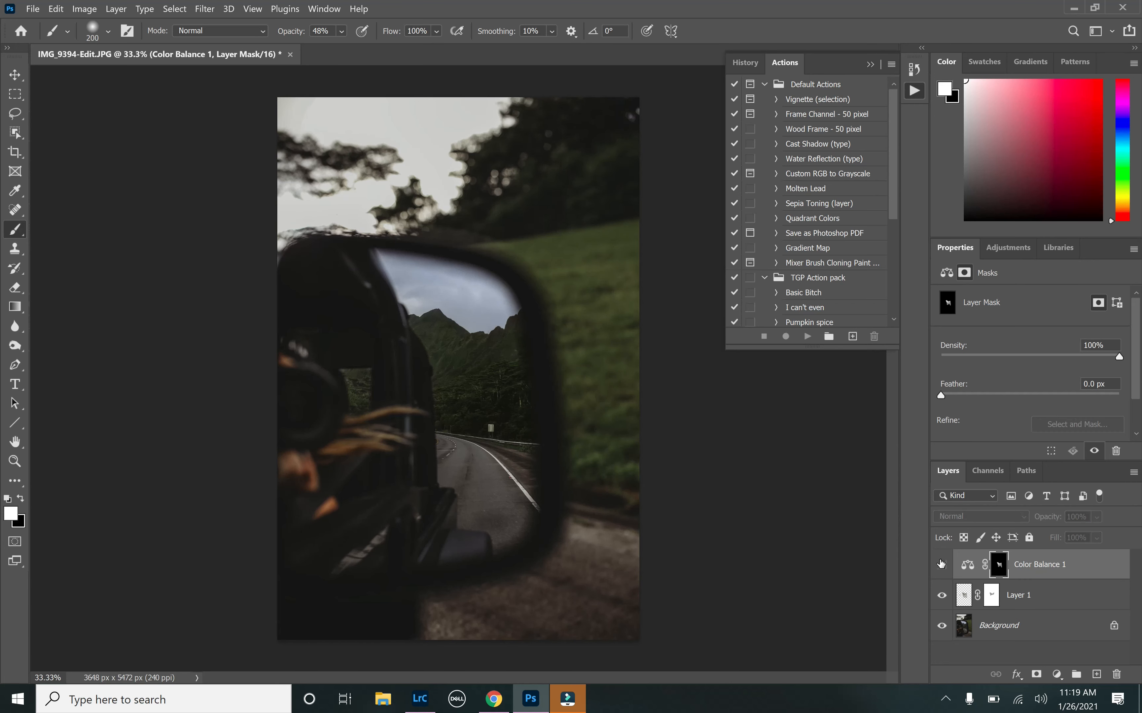
click(941, 564)
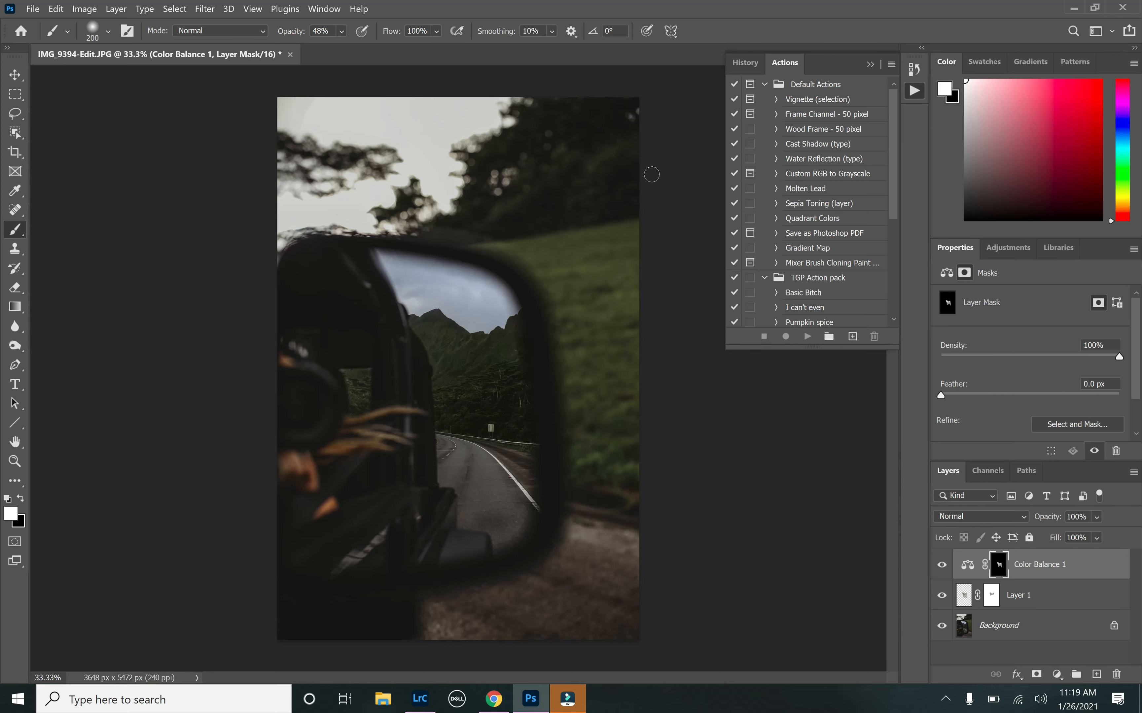
Flatten the image into a single background layer.
click(116, 9)
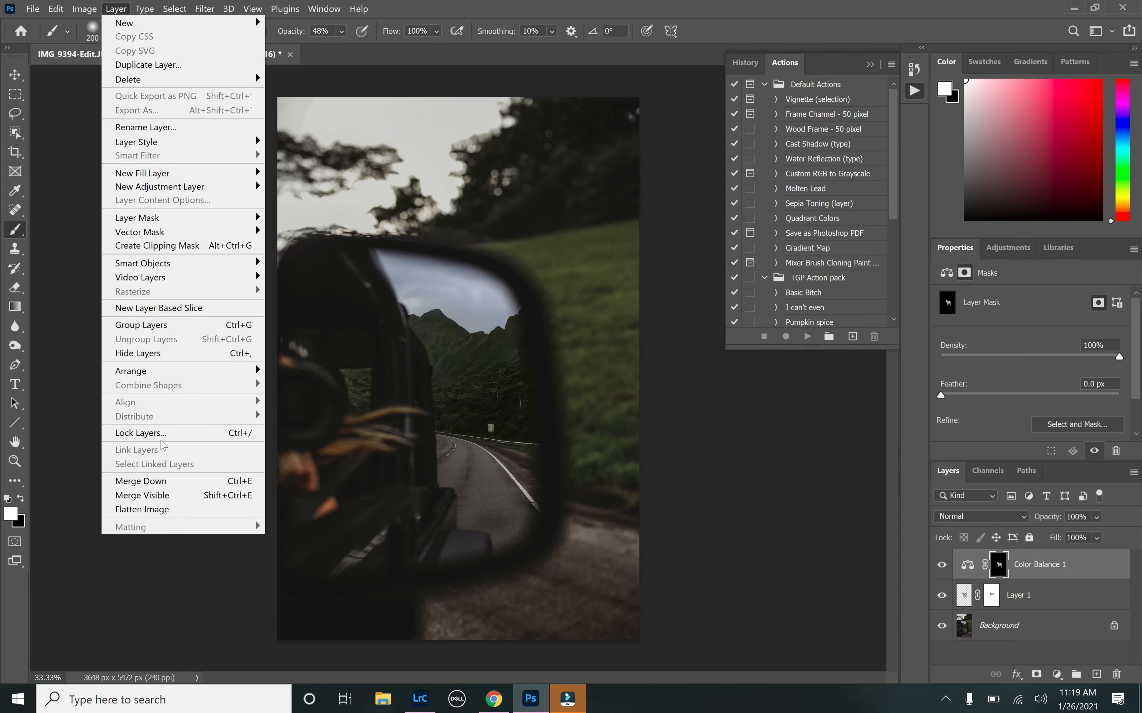
click(174, 511)
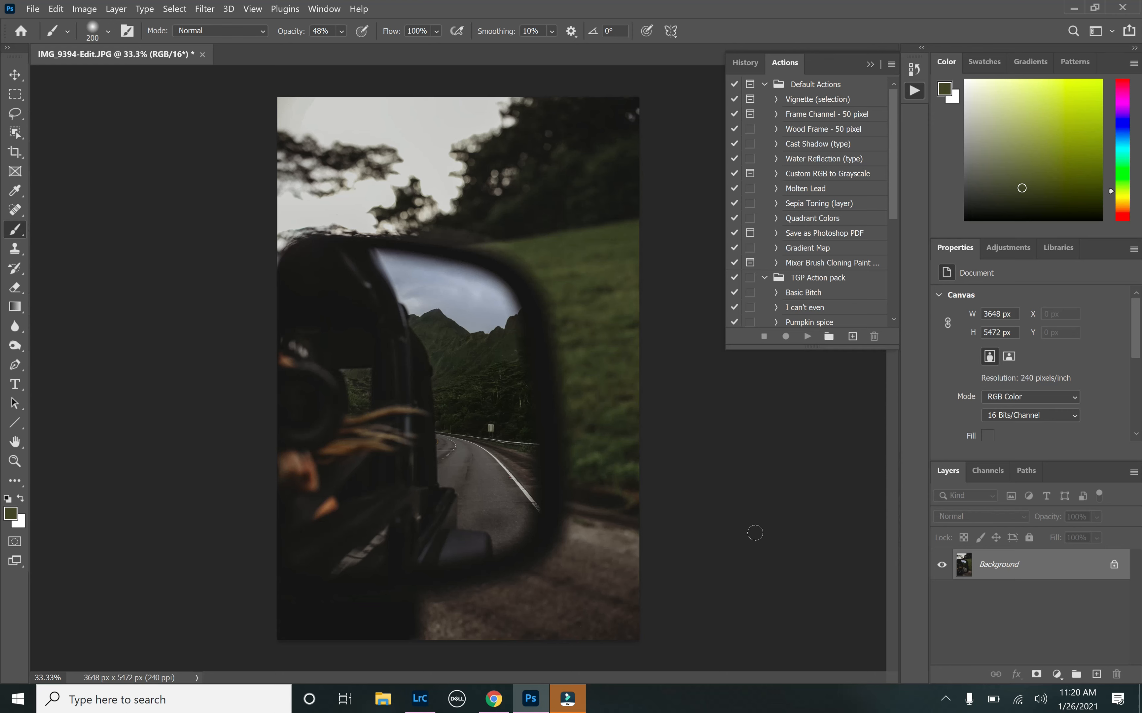
Run the "Bitch, please" action from the TGP Action pack and set the Deep Warm Shadows group's opacity to 25%.
drag(894, 173, 894, 238)
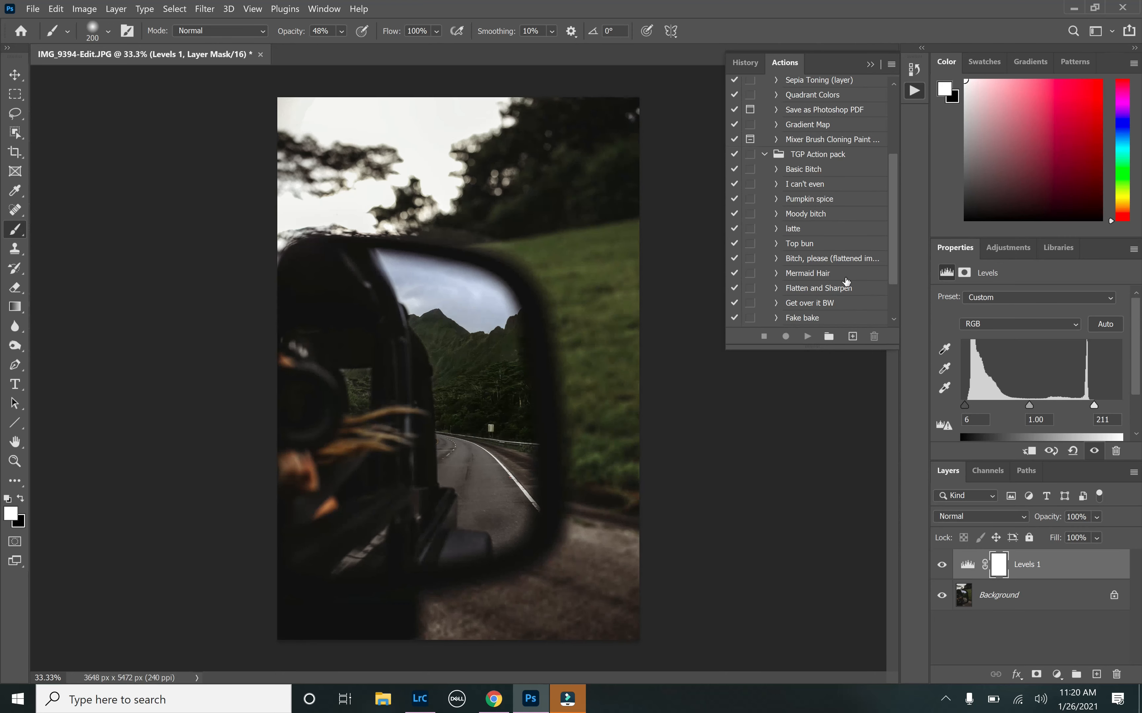
click(820, 258)
click(807, 336)
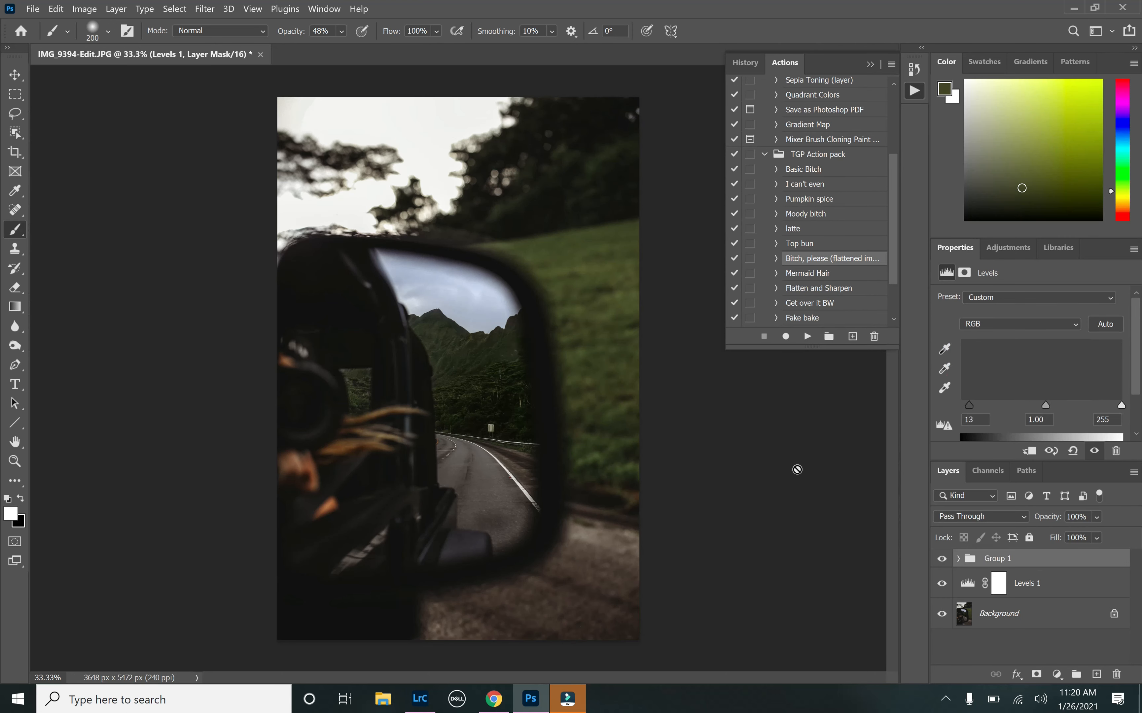
click(1097, 517)
drag(1095, 534, 1079, 542)
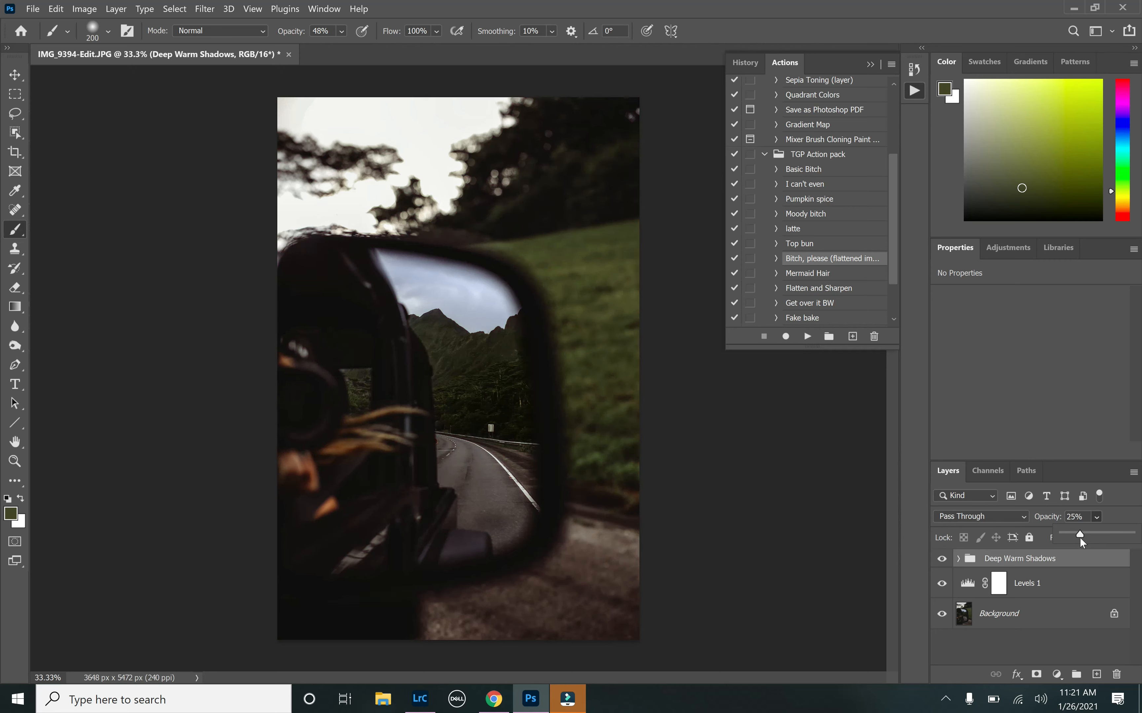
Run the Fake bake action with its orange fill layer at 21% opacity, and finish with the Flatten and Sharpen action.
click(803, 317)
click(807, 336)
click(1097, 517)
drag(1085, 535, 1081, 543)
click(818, 288)
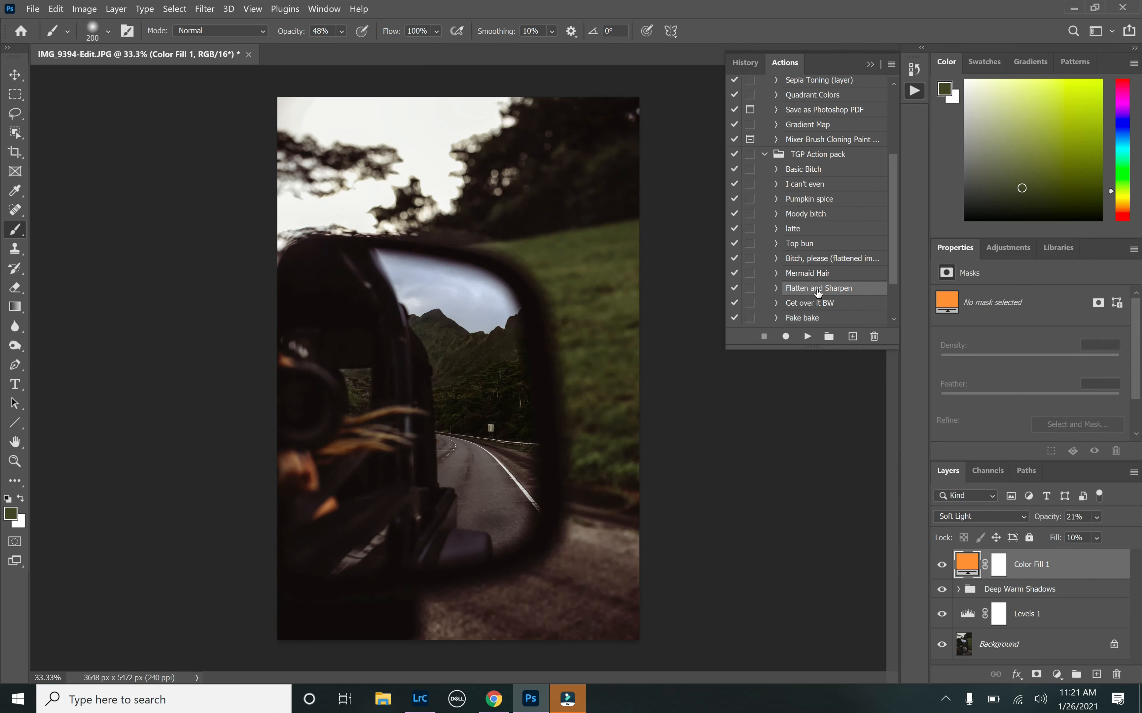
click(808, 336)
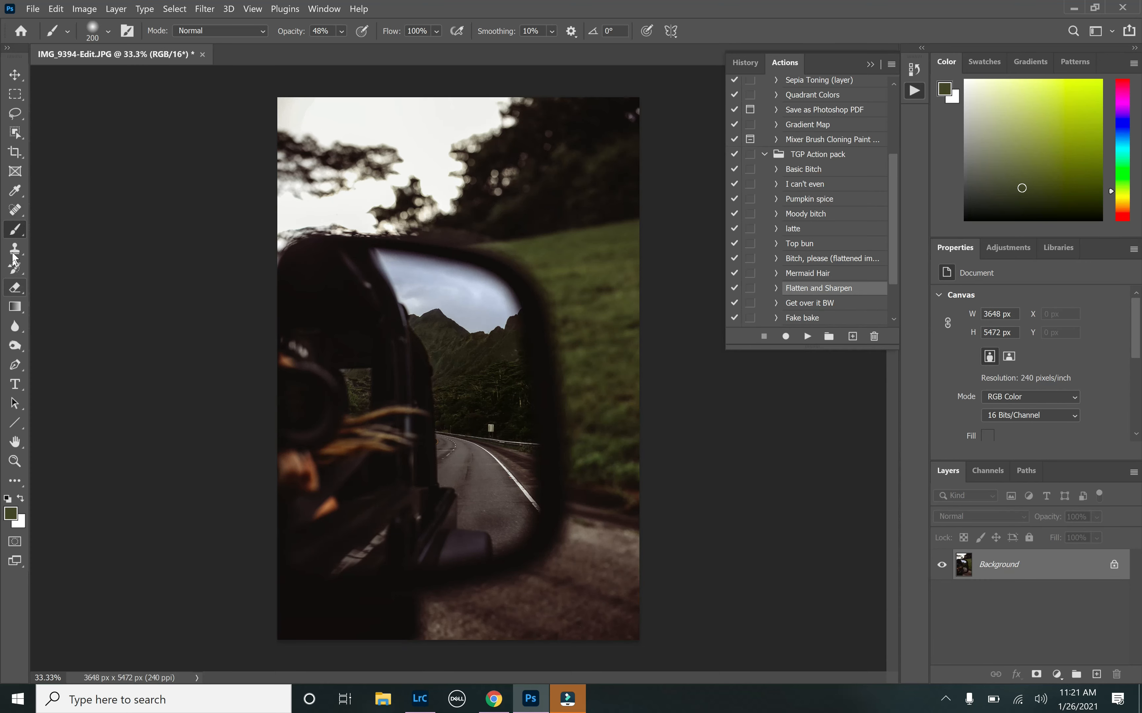
Remove the road sign reflected in the mirror with the Spot Healing Brush and check the result at several zoom levels.
click(15, 209)
key(ctrl+1)
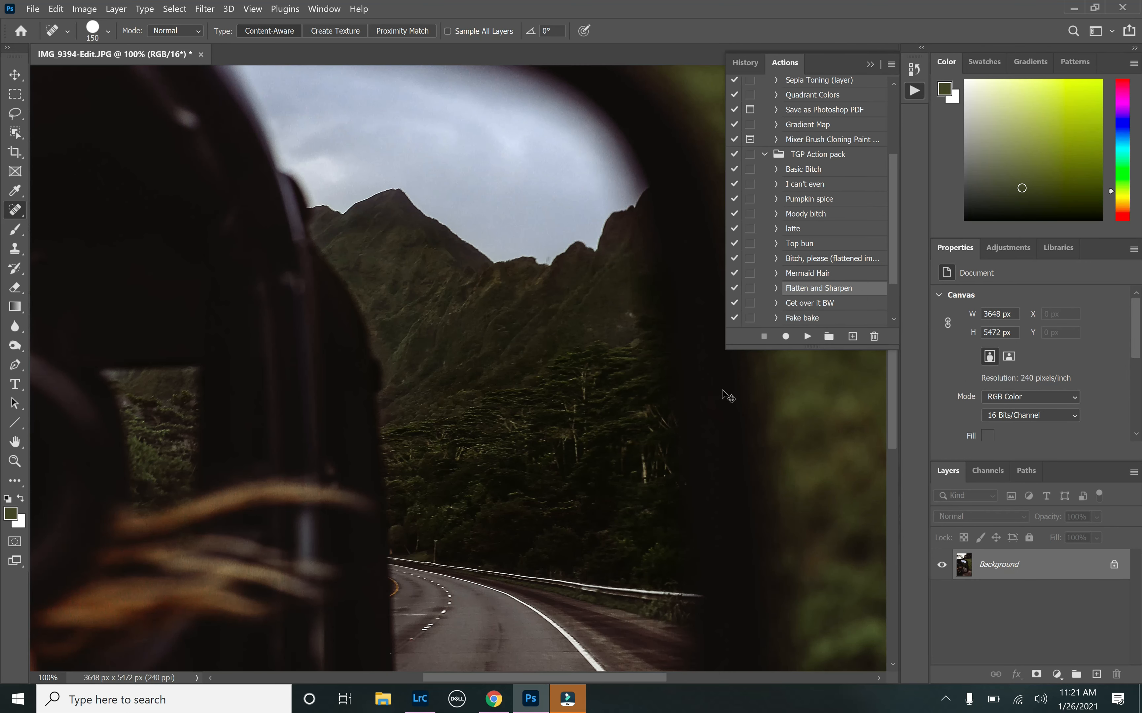
key(ctrl+minus)
key(ctrl+minus)
key(ctrl+minus)
key(ctrl+minus)
key(ctrl+plus)
key(ctrl+plus)
key(ctrl+minus)
key(ctrl+minus)
Switch to Lightroom Classic and bring the Basic adjustments of the edited photo into view.
key(alt+Tab)
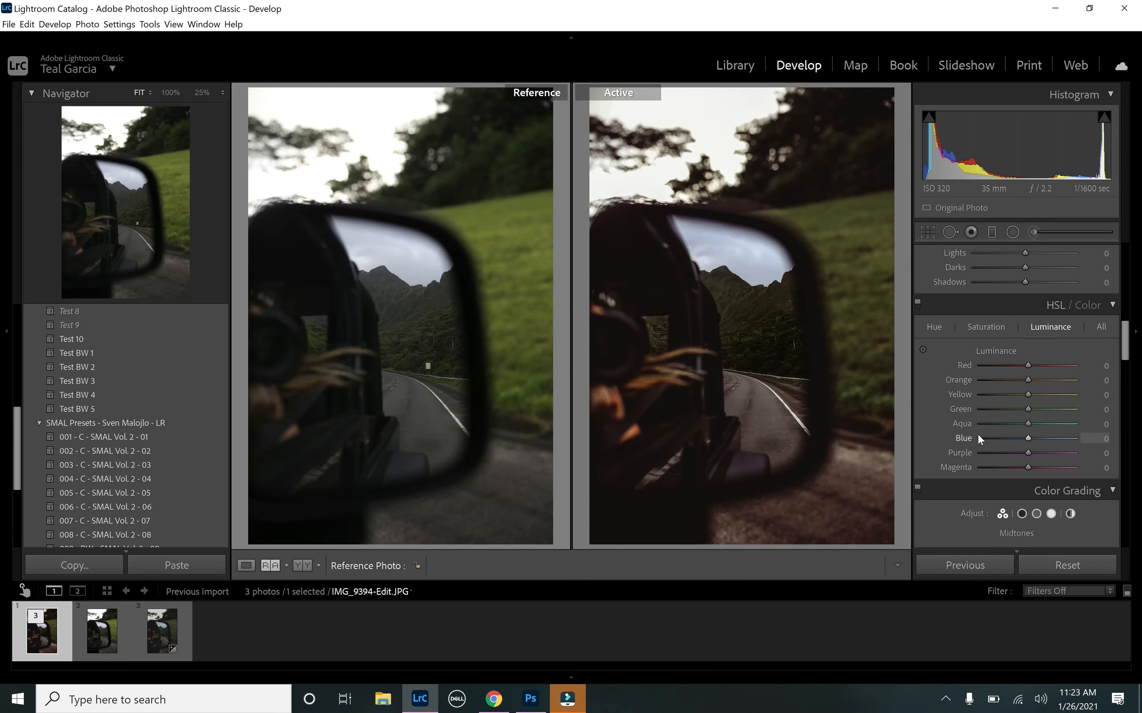
drag(1125, 349, 1126, 271)
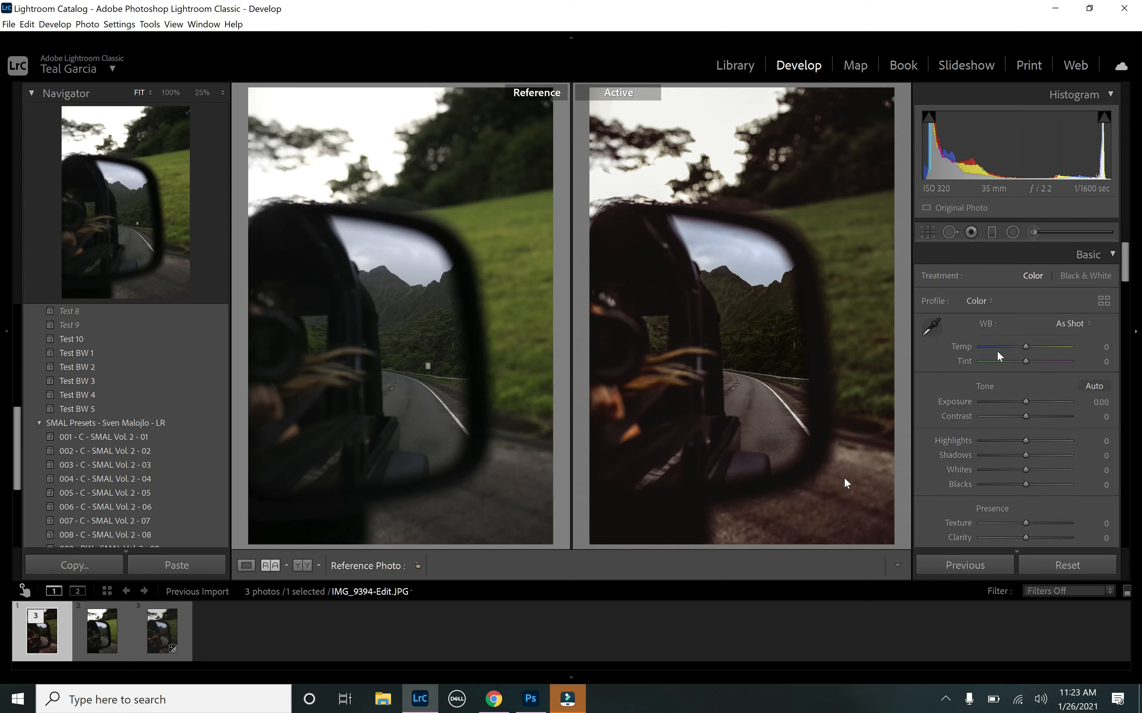